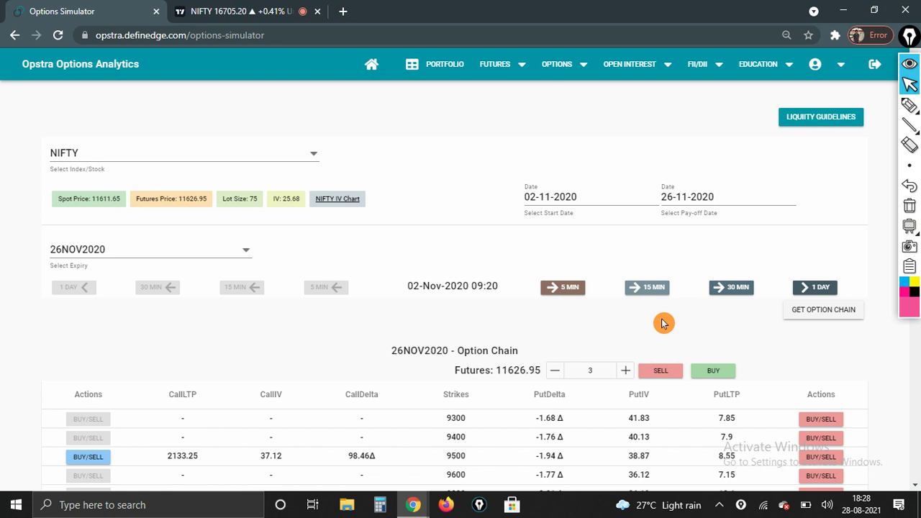
Step: Outline the 11600, 11650 and 11700 strikes and their call prices in the option chain with rectangle annotations
click(911, 66)
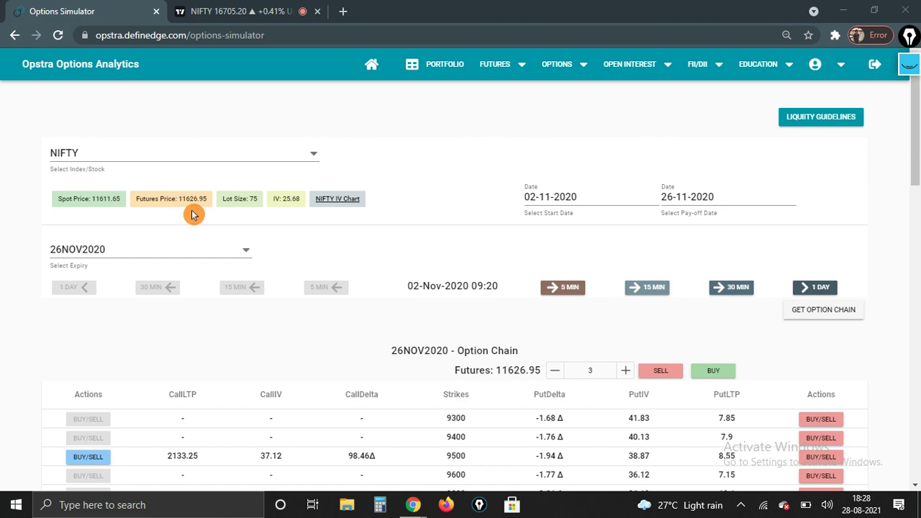
scroll(192, 214, down, 3)
scroll(187, 209, down, 6)
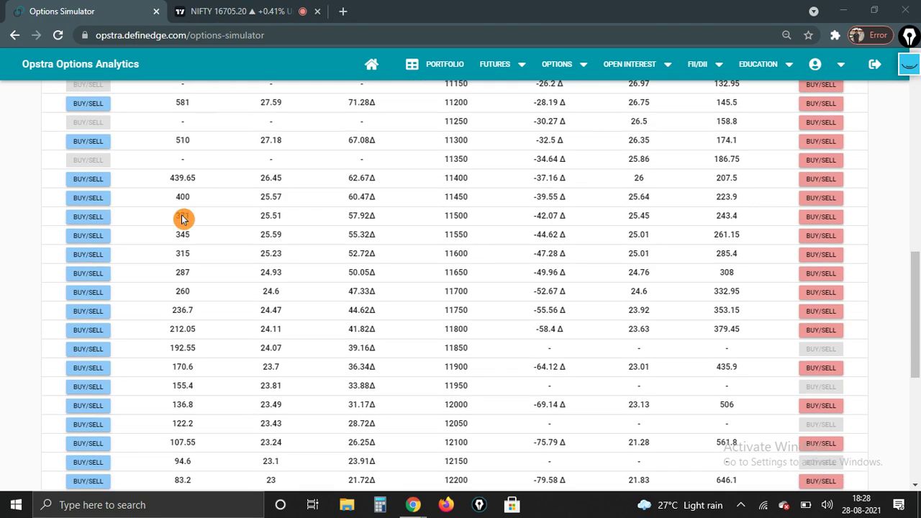
scroll(183, 219, down, 4)
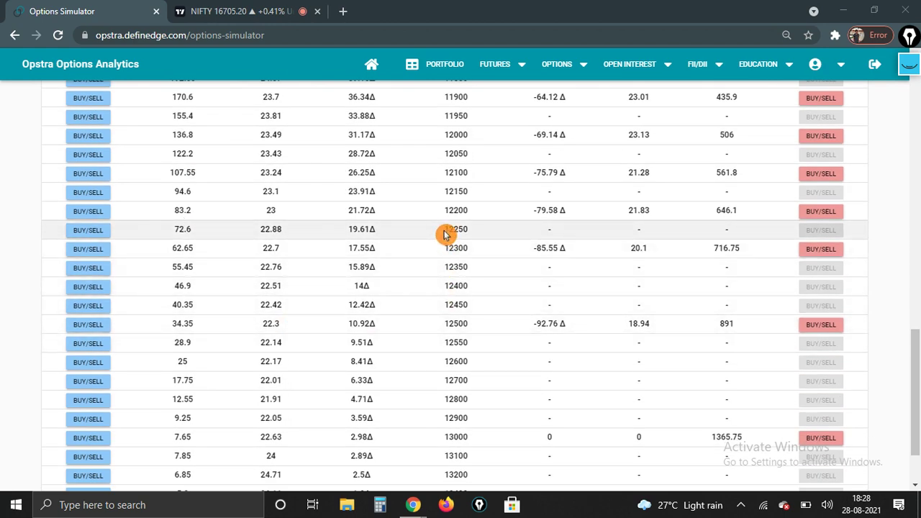
scroll(436, 247, up, 2)
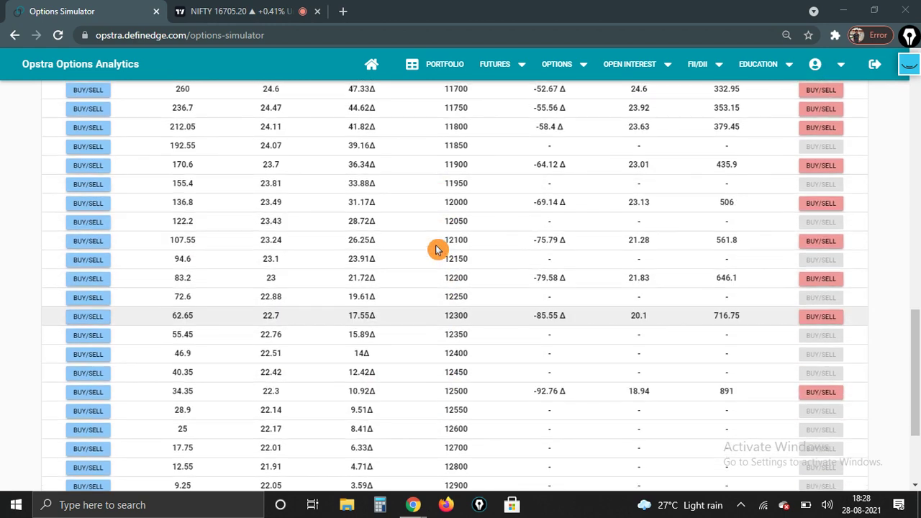
scroll(436, 249, up, 2)
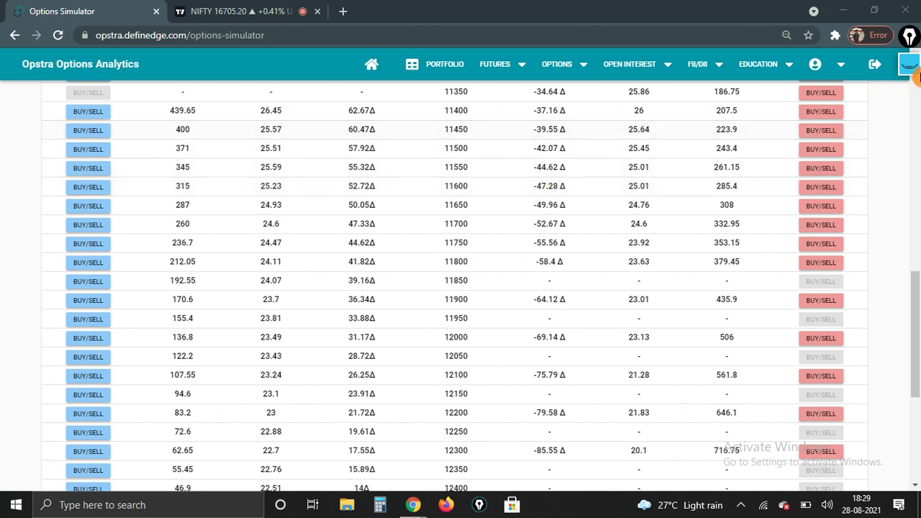
click(910, 66)
mouse_move(913, 129)
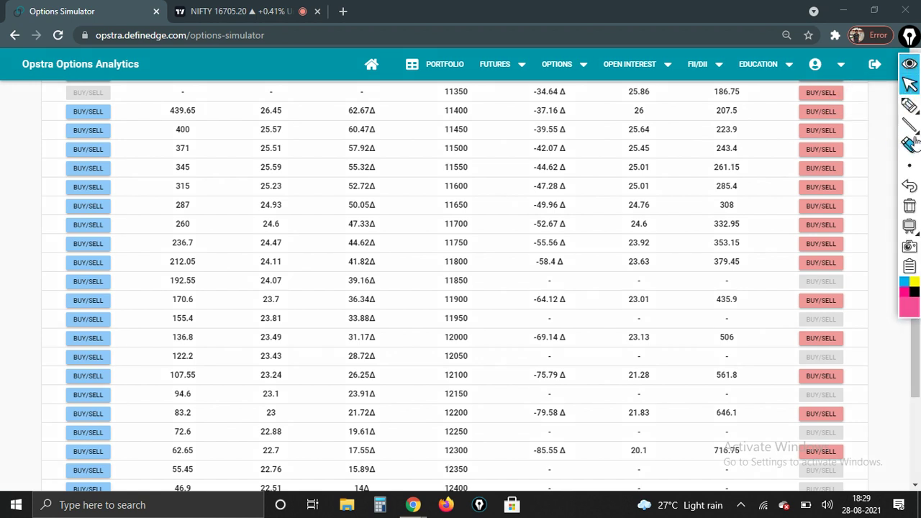
click(868, 126)
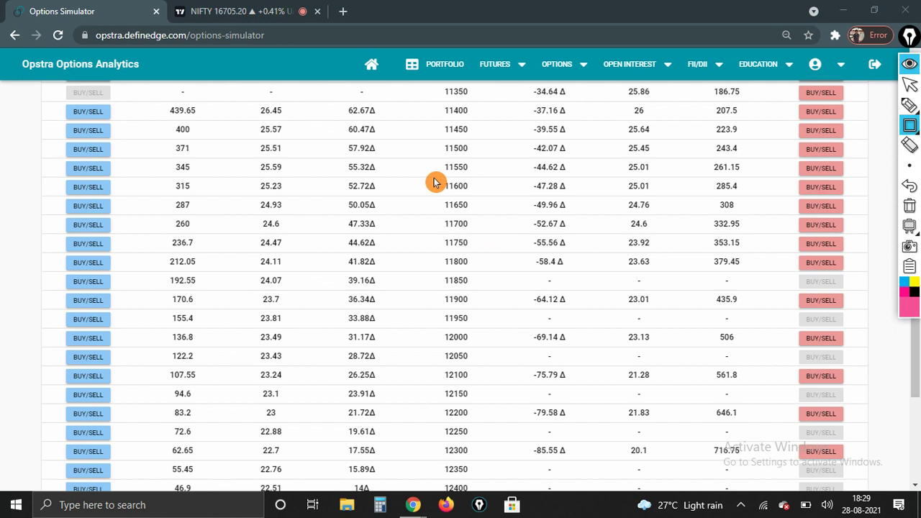
drag(434, 179, 475, 234)
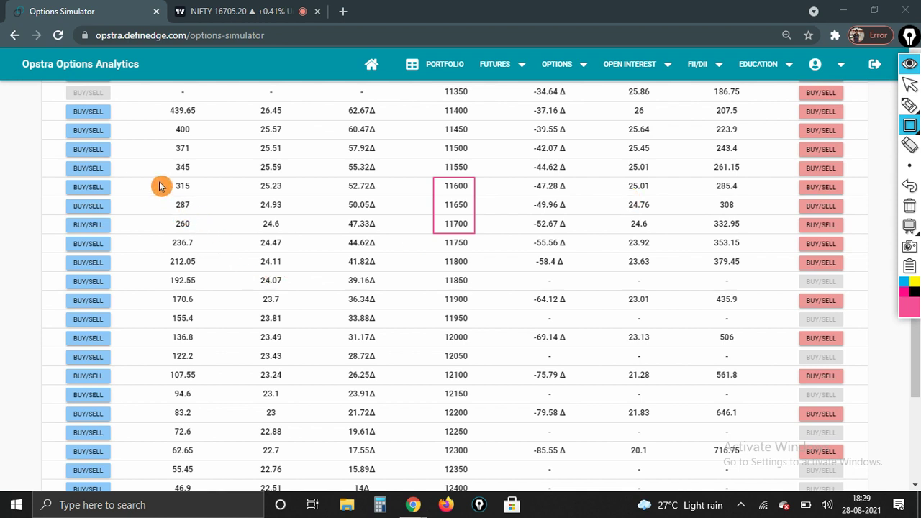
drag(159, 181, 204, 233)
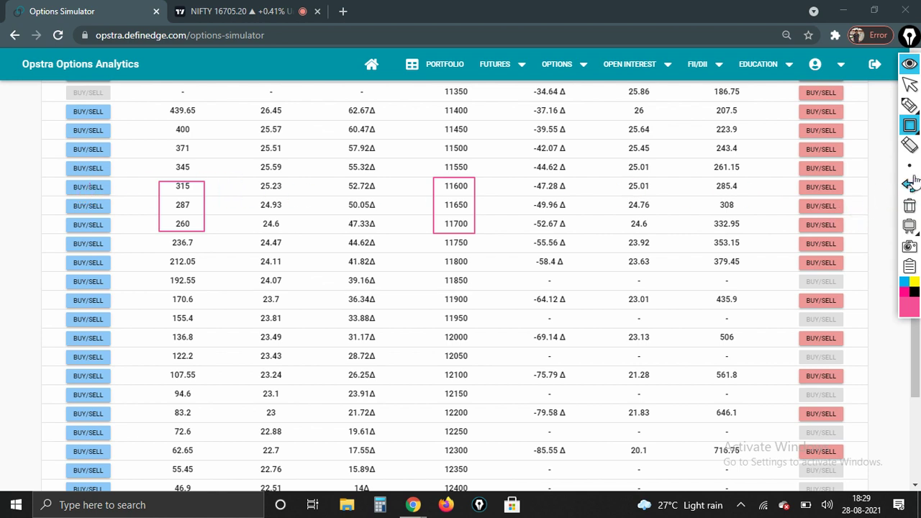
Step: Hide the annotation overlay so the option chain can be operated
mouse_move(911, 135)
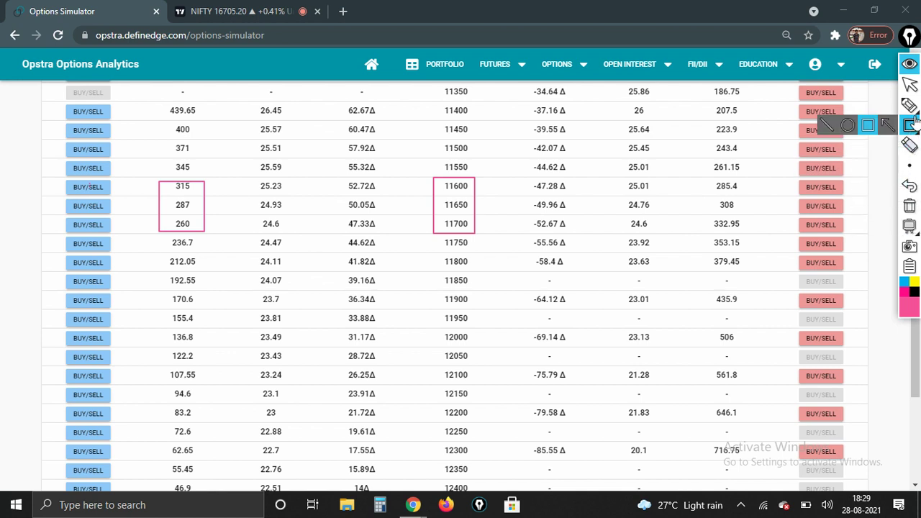
click(912, 65)
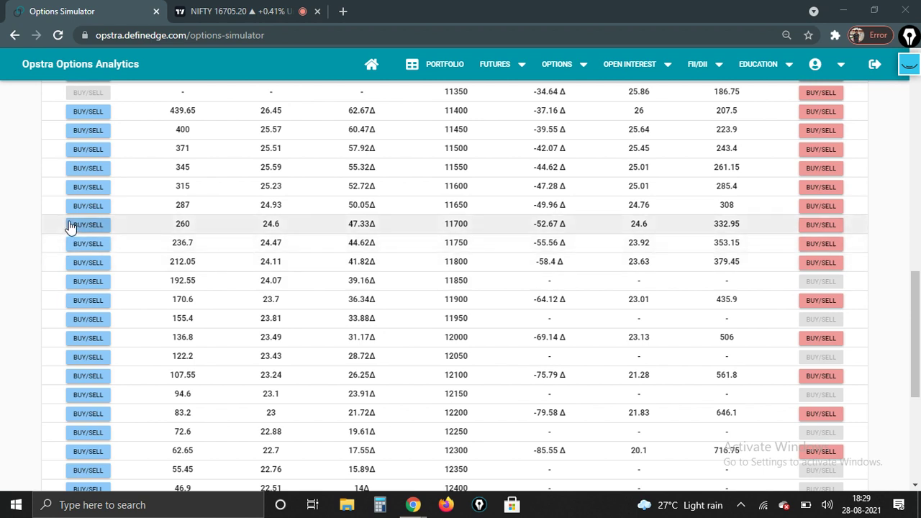
click(910, 64)
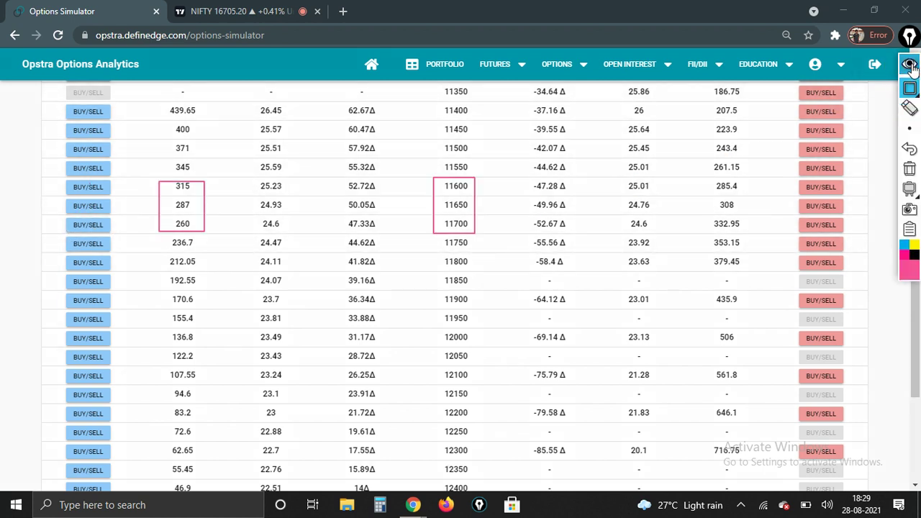
mouse_move(915, 126)
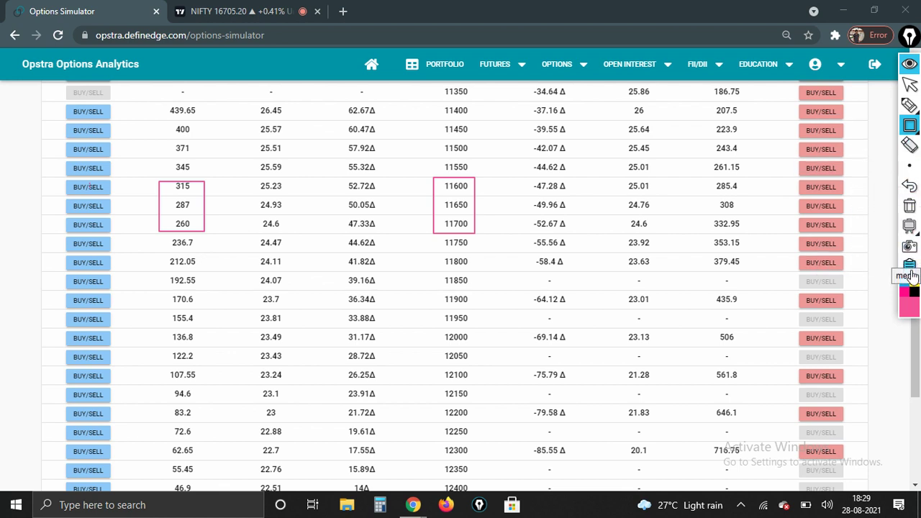
click(910, 64)
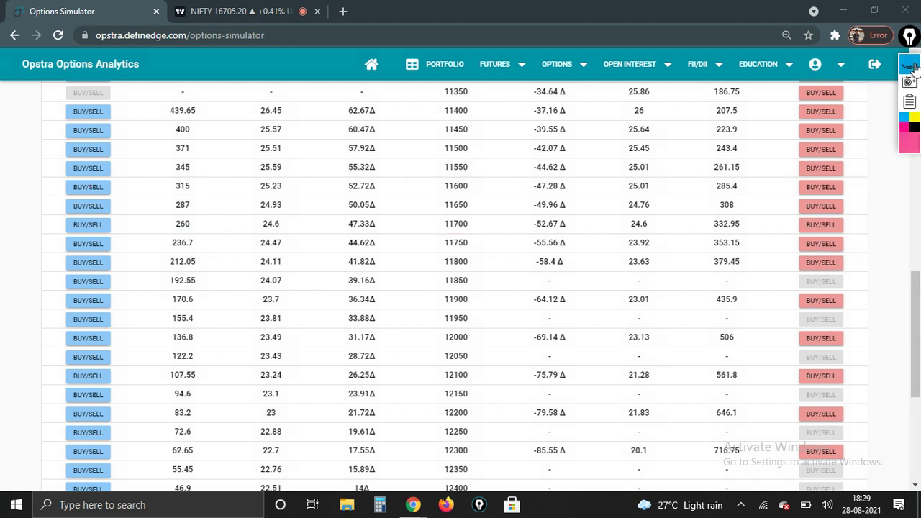
Step: Add a sell position of 1 lot in the NIFTY 26NOV2020 11600 call
click(88, 187)
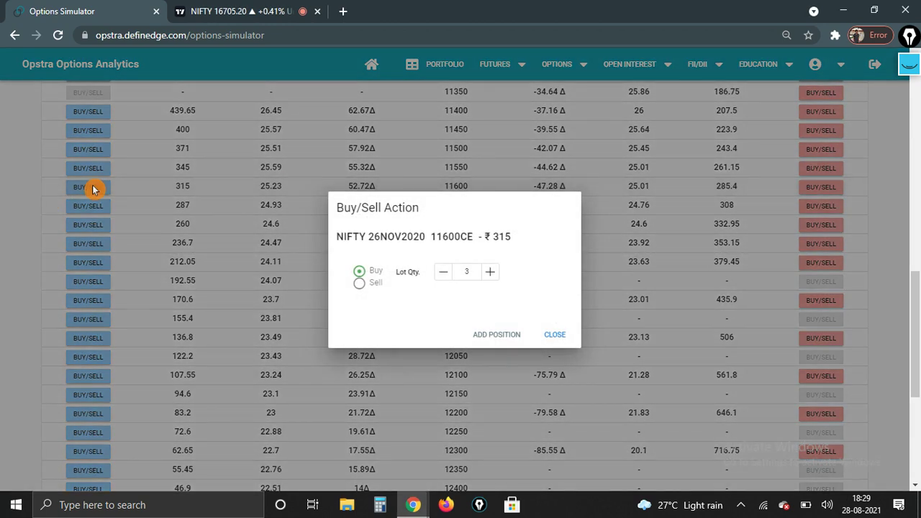
click(367, 285)
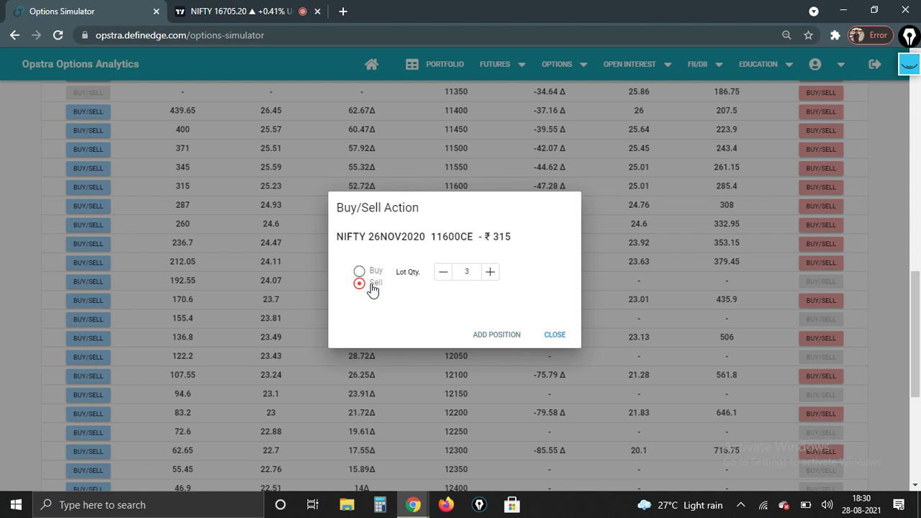
click(447, 273)
click(446, 273)
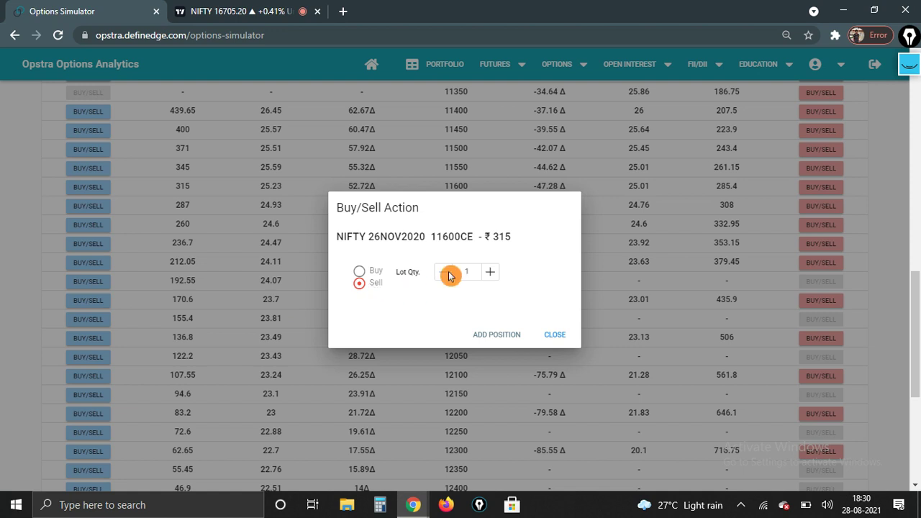
click(495, 337)
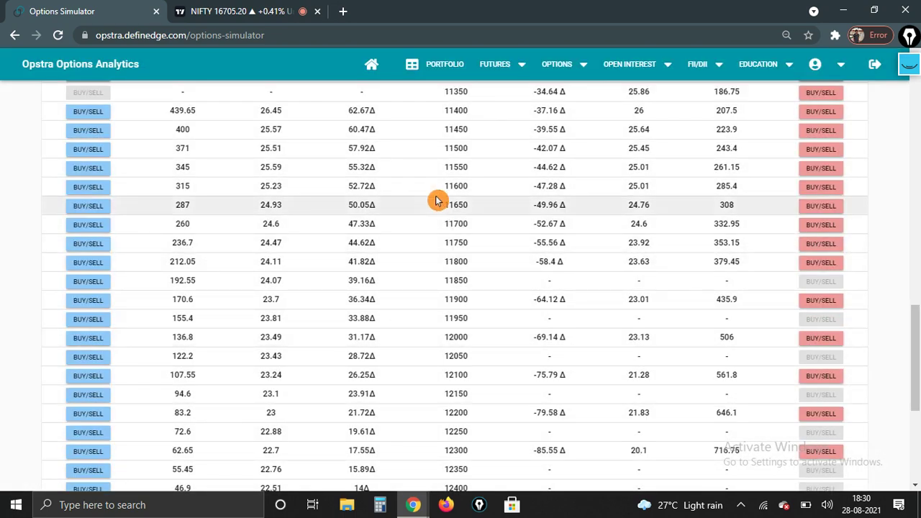
Step: Add sell positions of 1 lot each in the 26NOV2020 11650 and 11700 calls
click(85, 207)
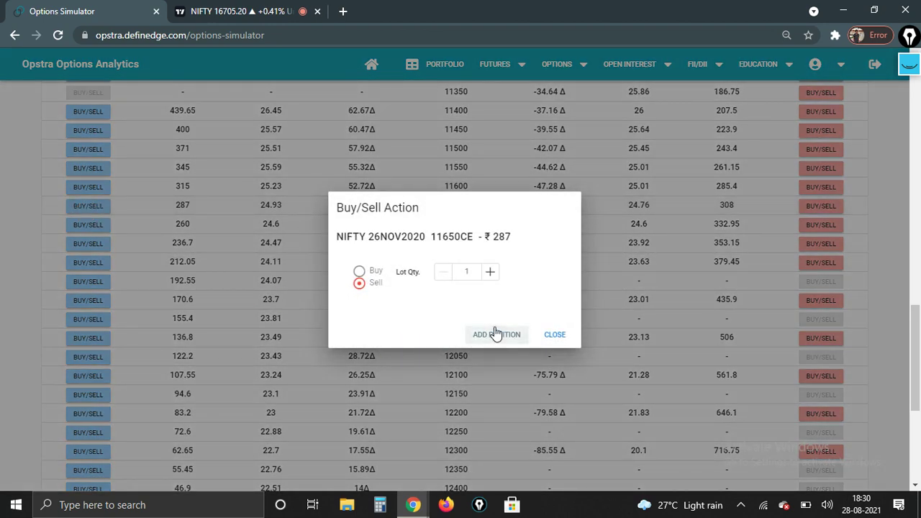
click(491, 338)
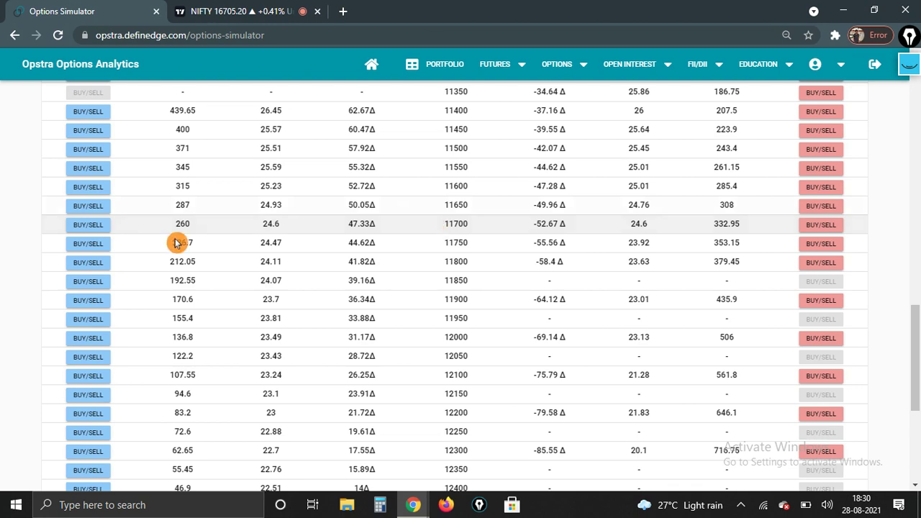
click(90, 226)
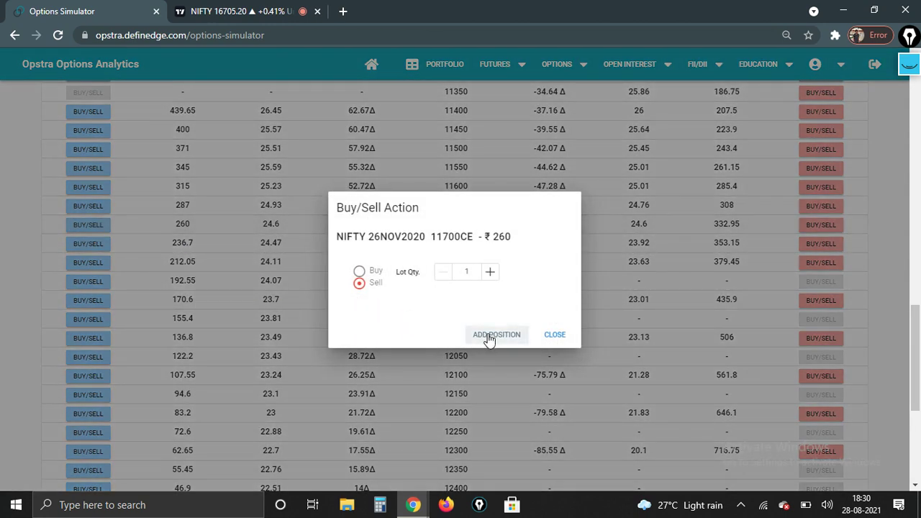
click(493, 335)
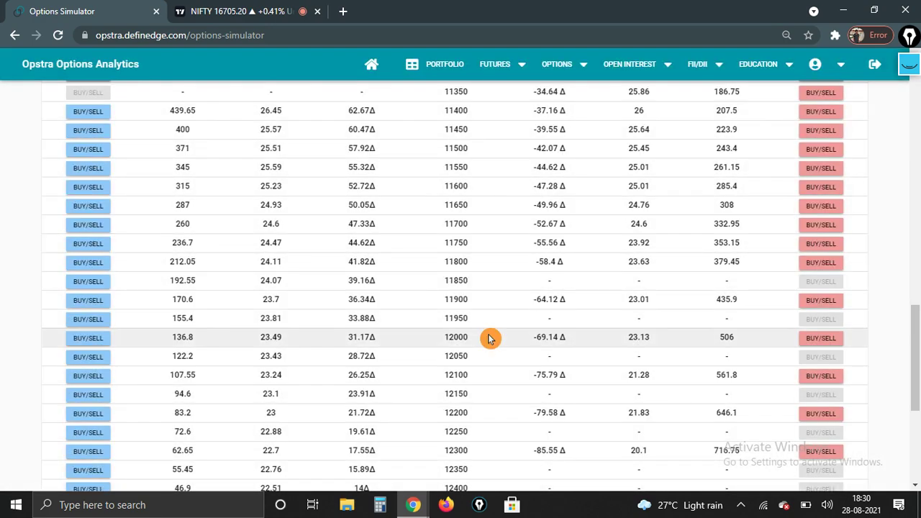
scroll(489, 338, up, 8)
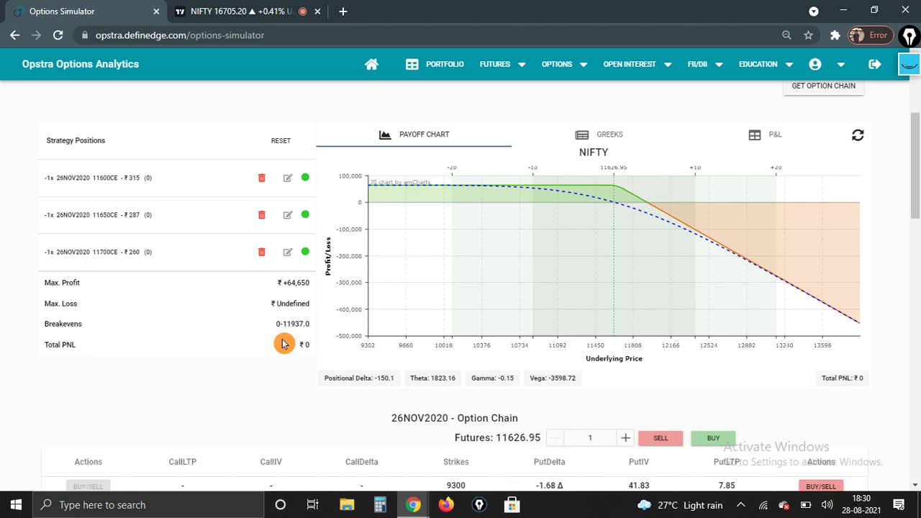
Step: Add a sell position of 1 lot in the NIFTY 26NOV2020 11600 put
scroll(282, 344, down, 15)
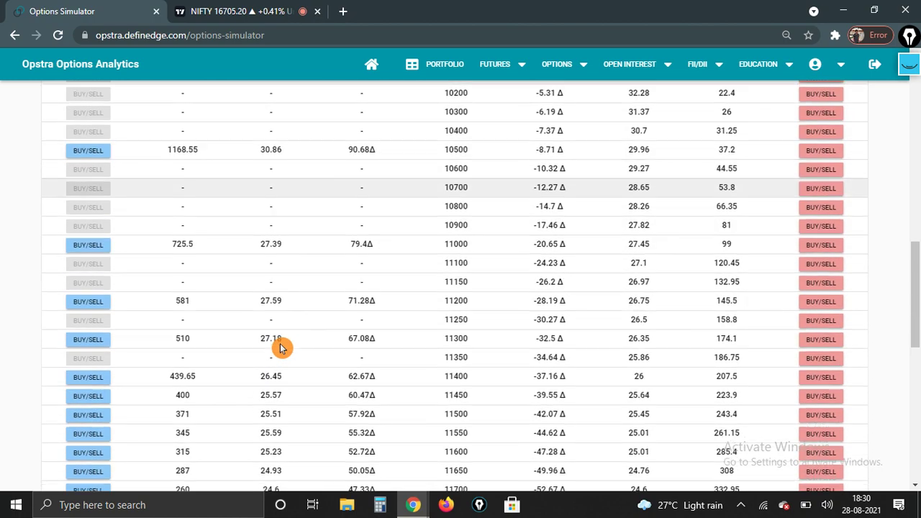
scroll(279, 346, down, 5)
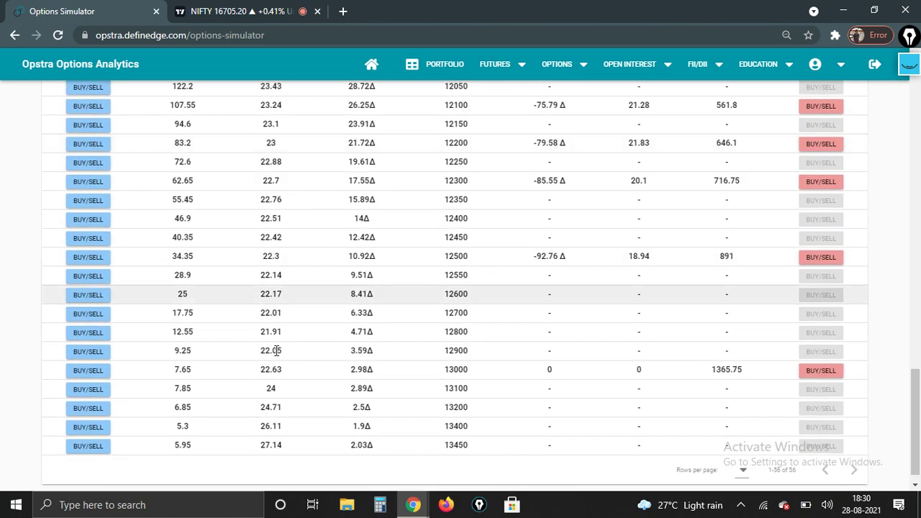
scroll(278, 352, up, 1)
scroll(282, 335, up, 4)
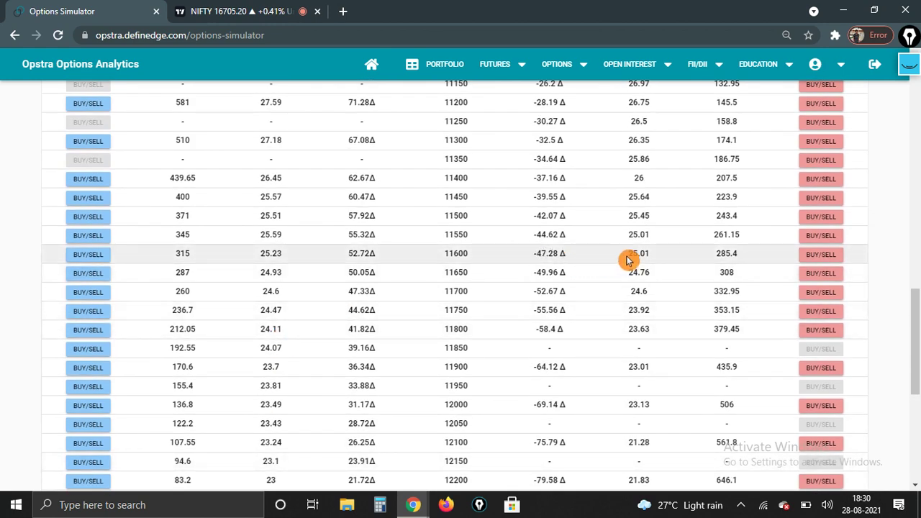
click(817, 259)
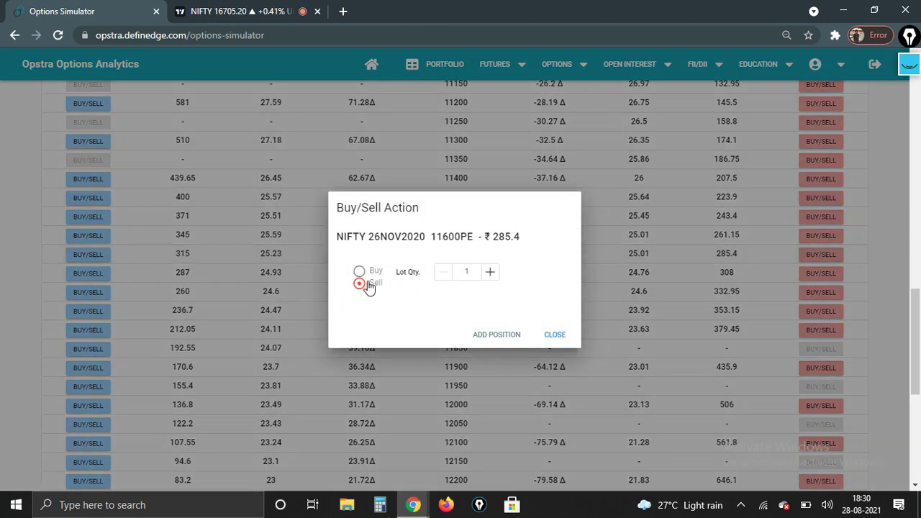
click(392, 294)
click(490, 337)
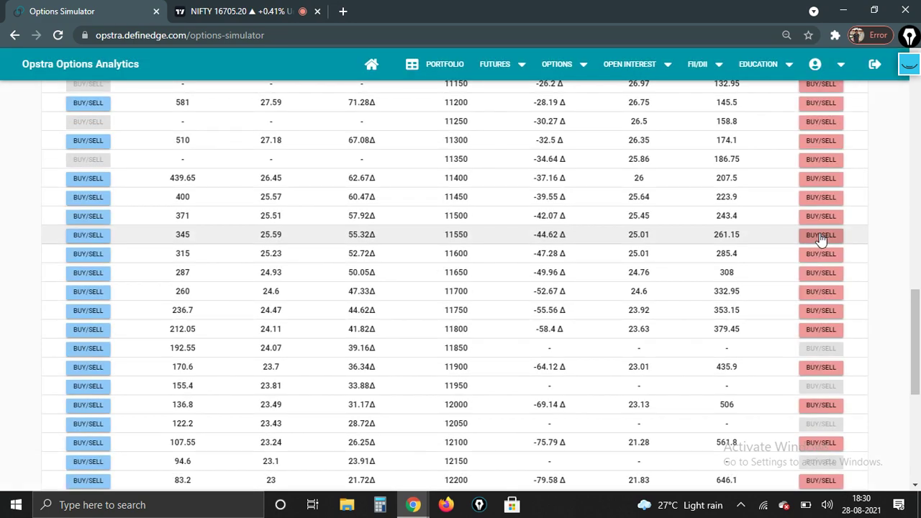
Step: Add sell positions of 1 lot each in the 26NOV2020 11650 and 11700 puts
click(828, 276)
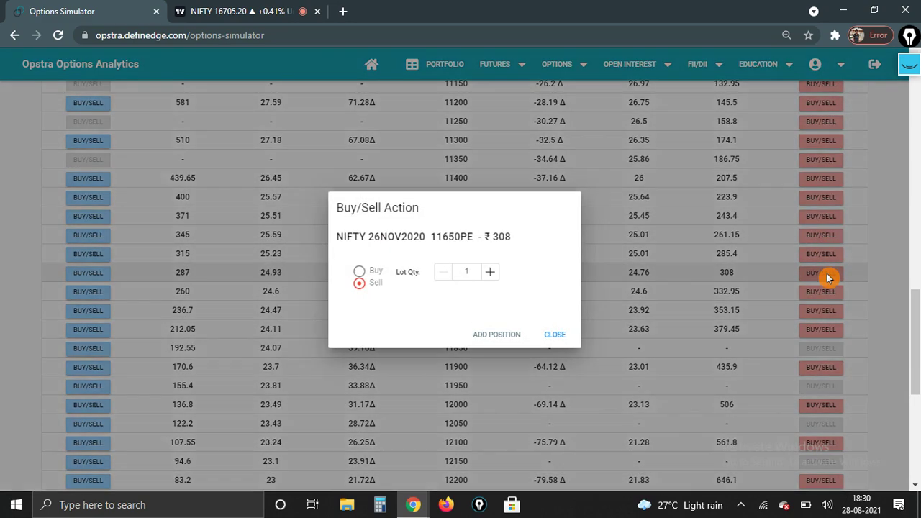
click(497, 335)
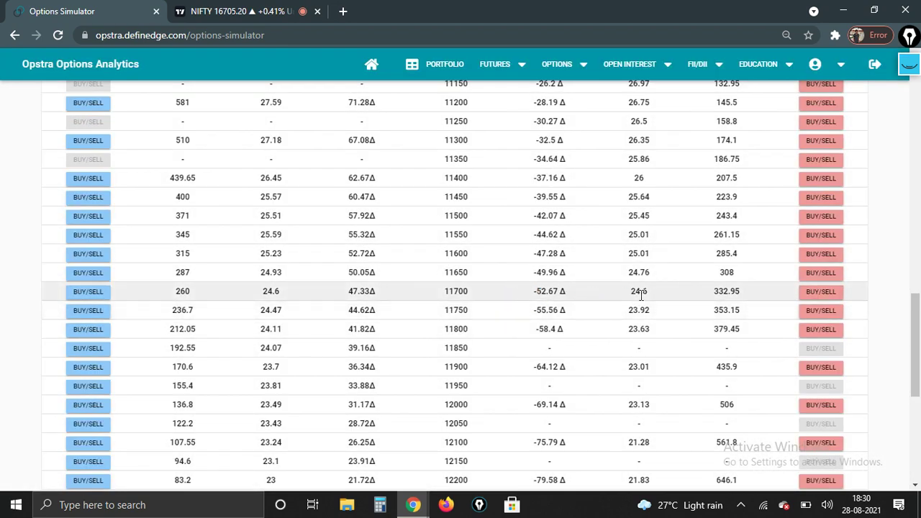
click(820, 293)
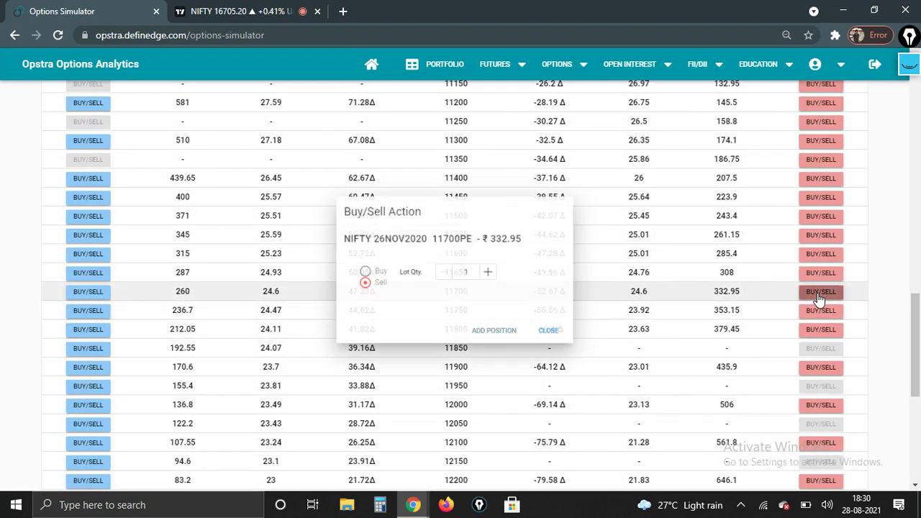
click(497, 336)
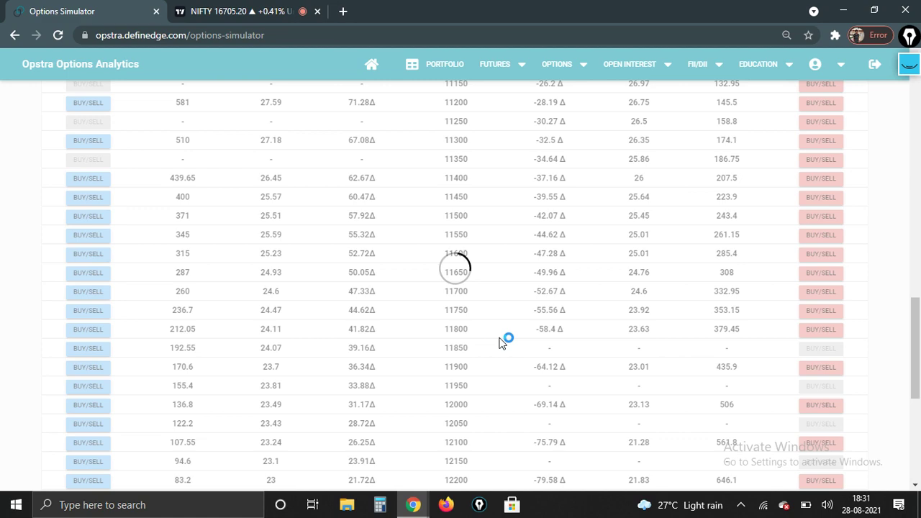
Step: Review the payoff chart, strategy positions, maximum profit and breakevens of the combined short calls and puts
scroll(500, 342, up, 15)
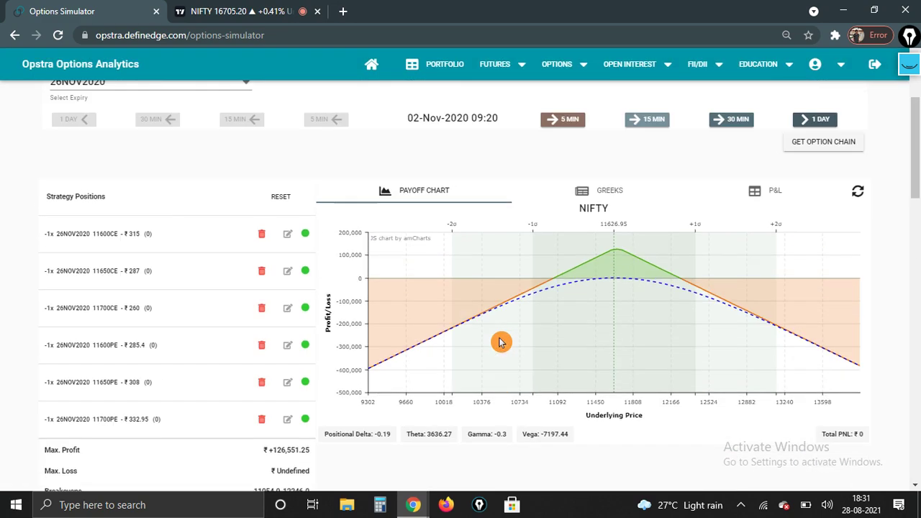
scroll(568, 464, down, 2)
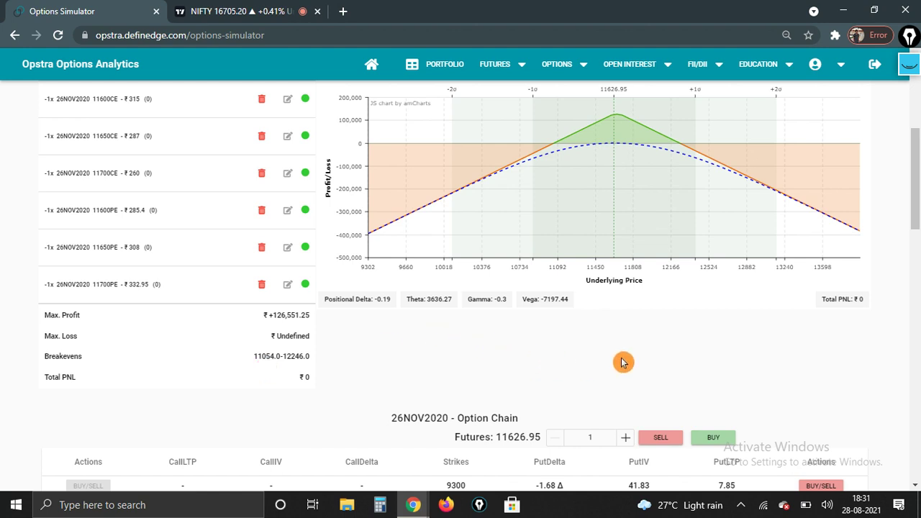
drag(918, 193, 919, 180)
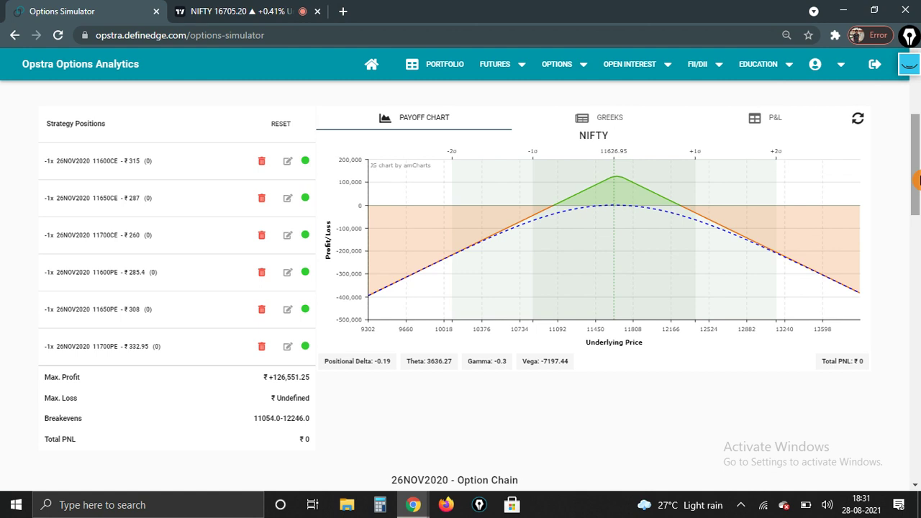
Step: Show the position Greeks and advance the simulation in 30-minute increments to 02-Nov-2020 14:50
click(622, 117)
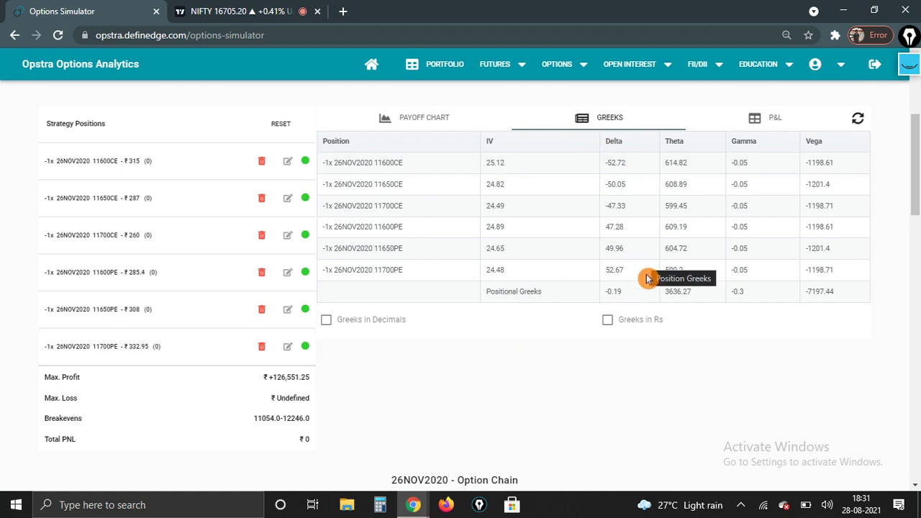
scroll(917, 201, up, 1)
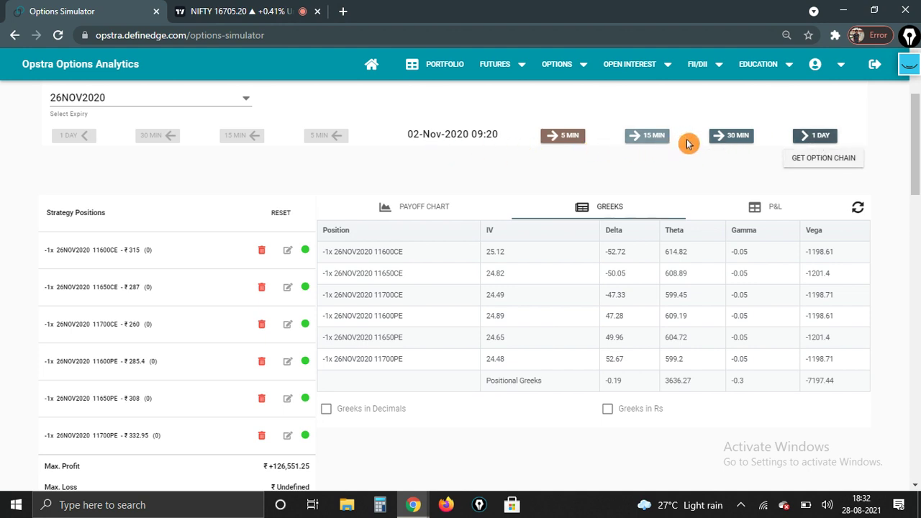
click(733, 139)
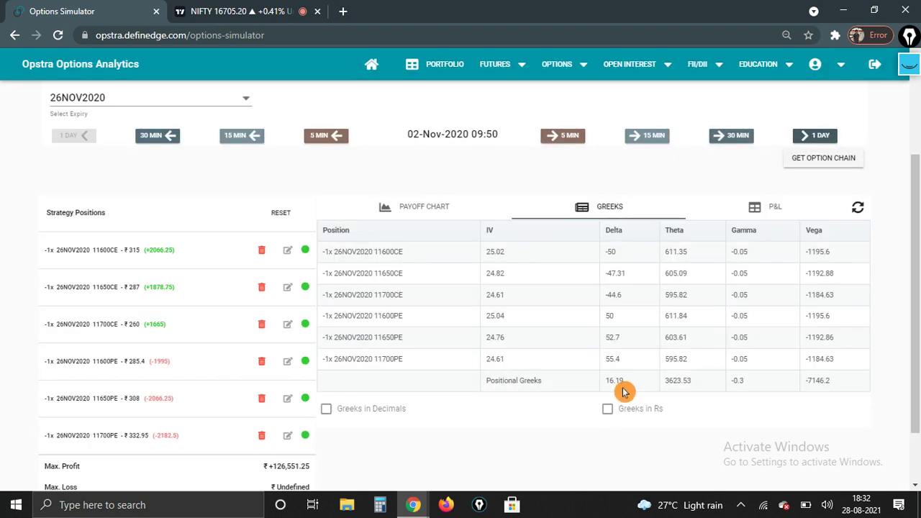
click(731, 136)
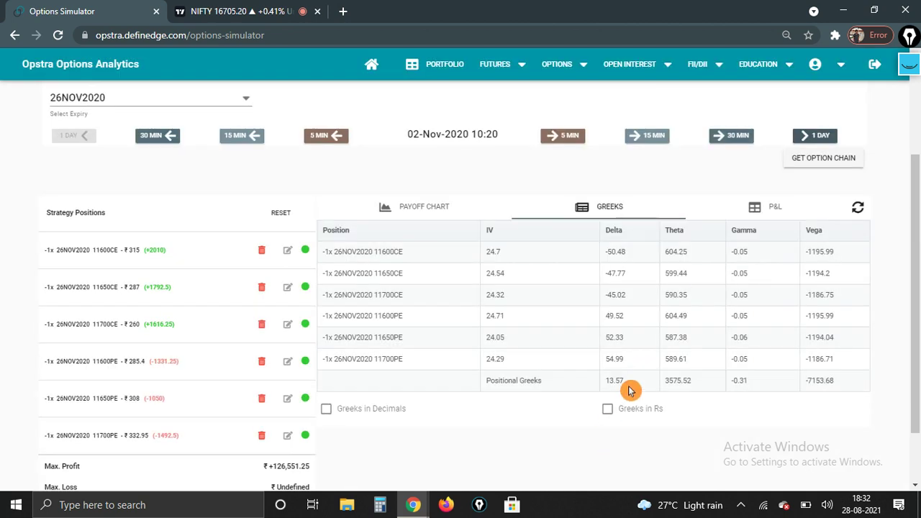
click(730, 138)
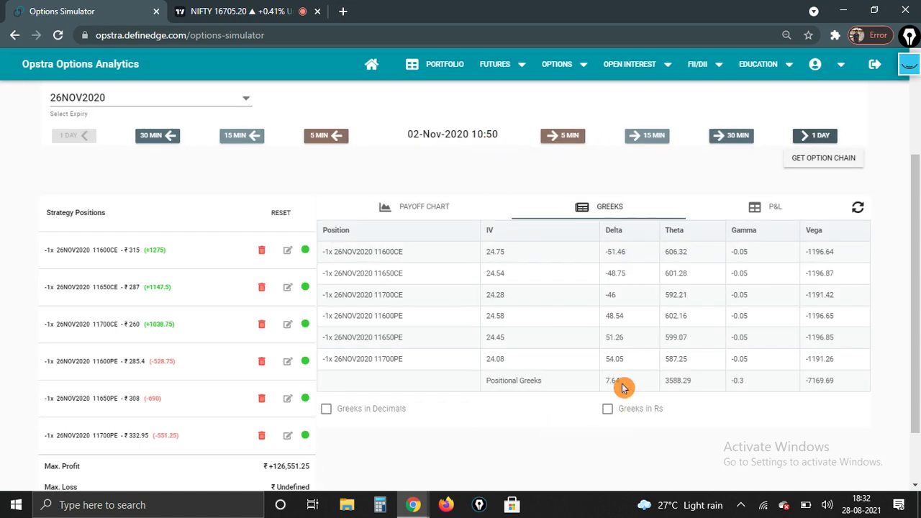
click(741, 138)
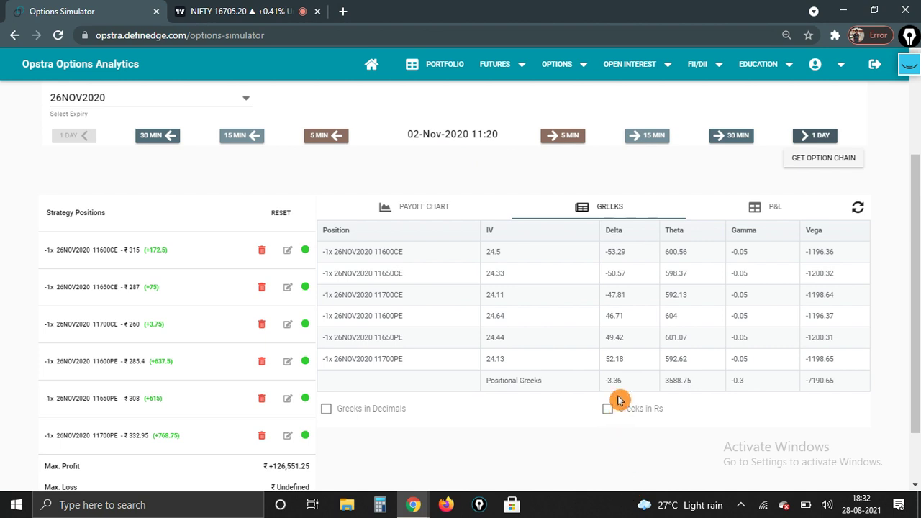
click(741, 137)
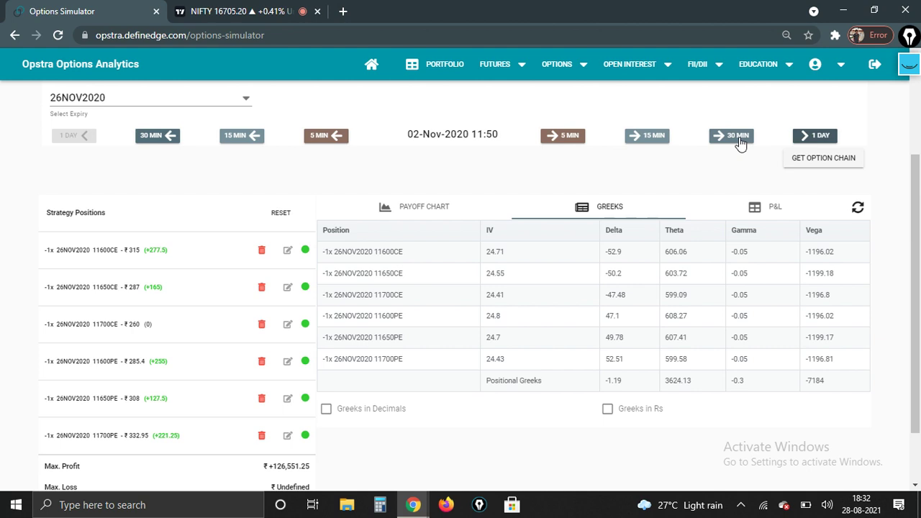
click(741, 141)
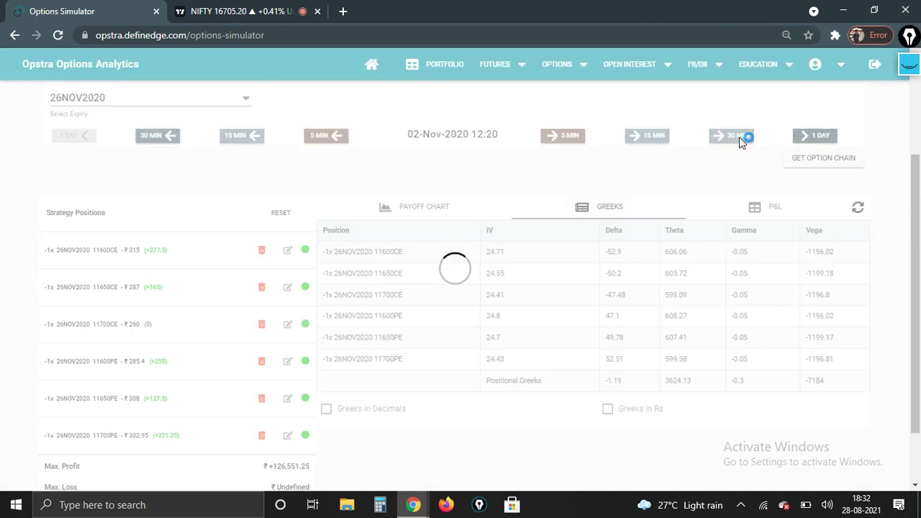
click(741, 141)
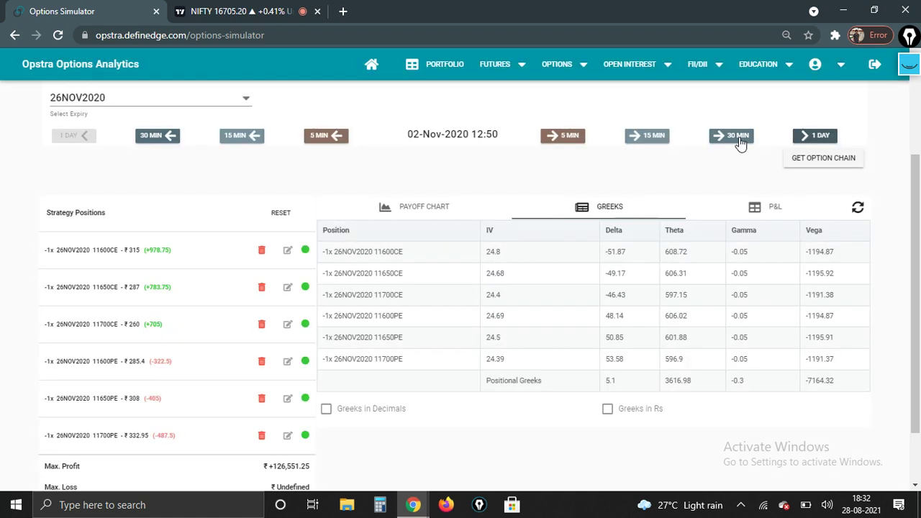
click(739, 137)
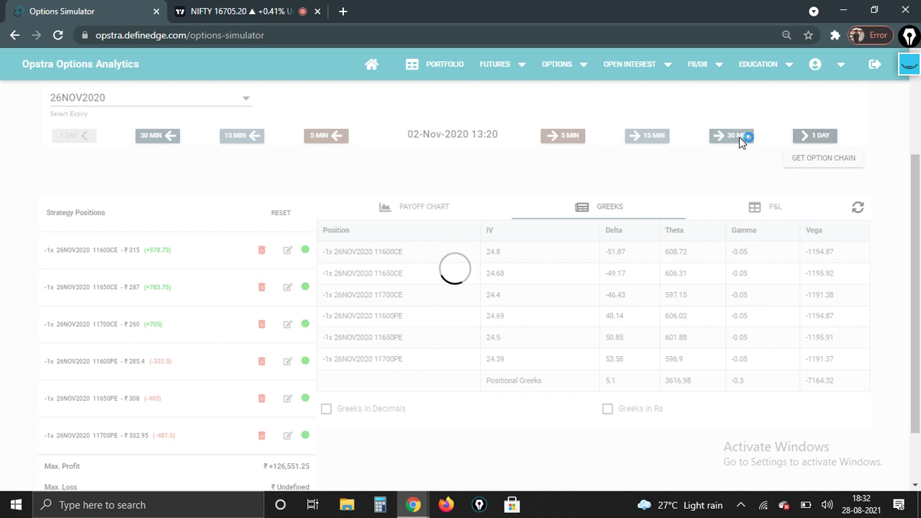
click(739, 137)
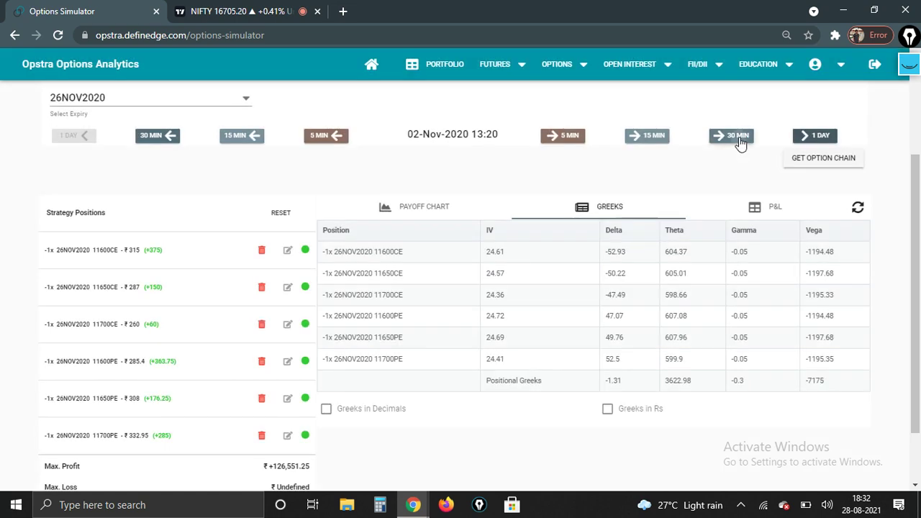
click(739, 137)
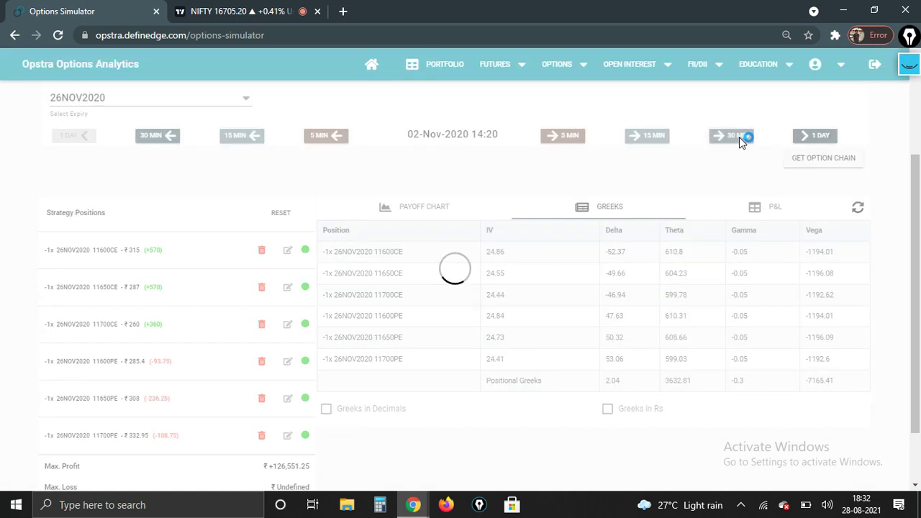
click(739, 136)
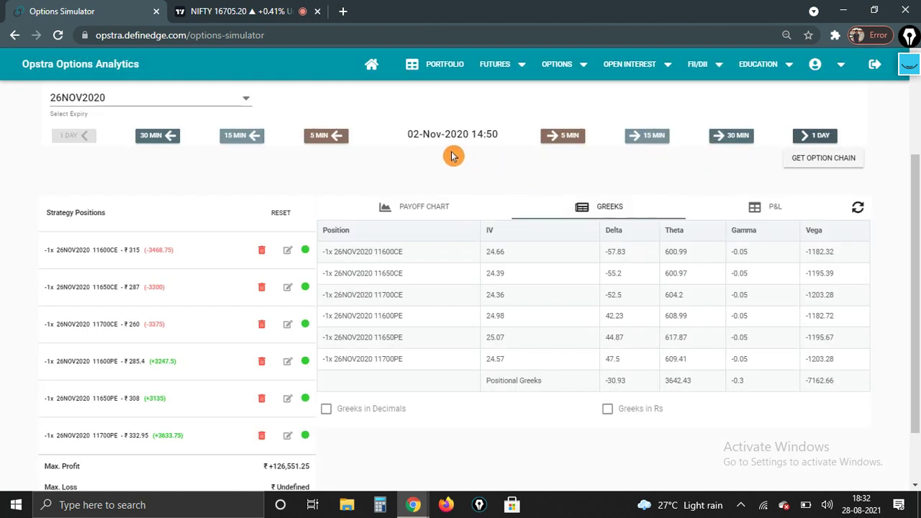
click(497, 148)
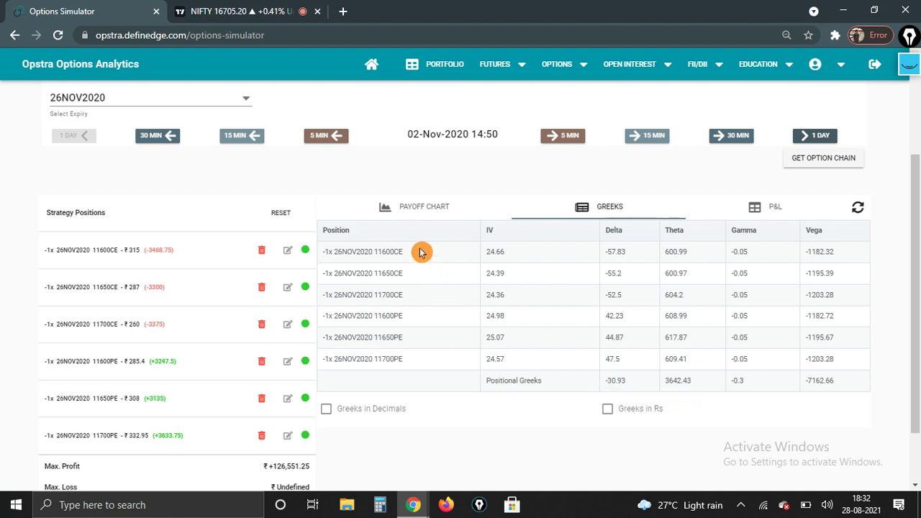
Step: Return to the payoff chart and review the strategy's breakevens and total PNL at 14:50
click(419, 211)
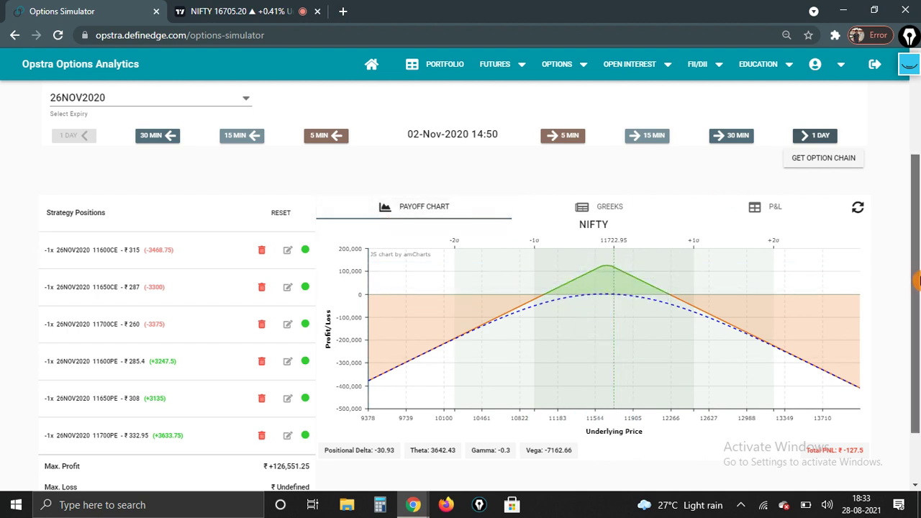
scroll(914, 244, up, 1)
scroll(915, 244, up, 1)
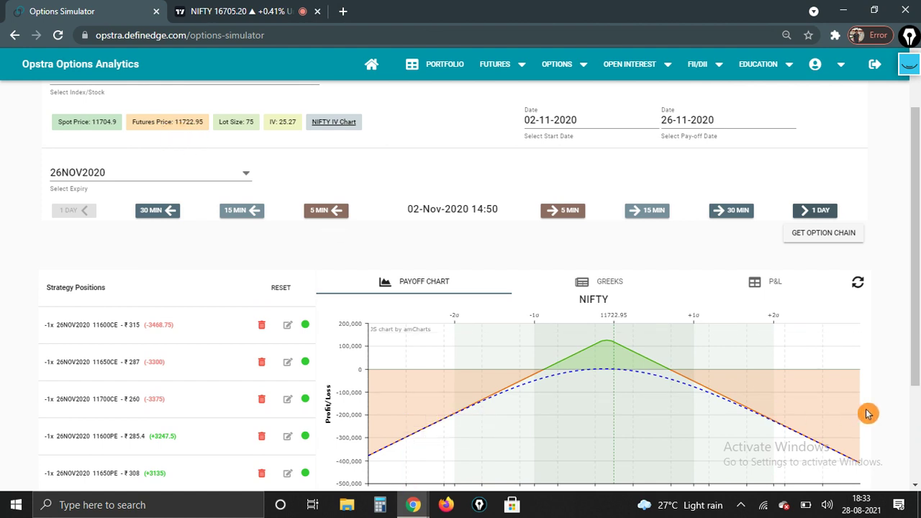
drag(915, 335, 919, 440)
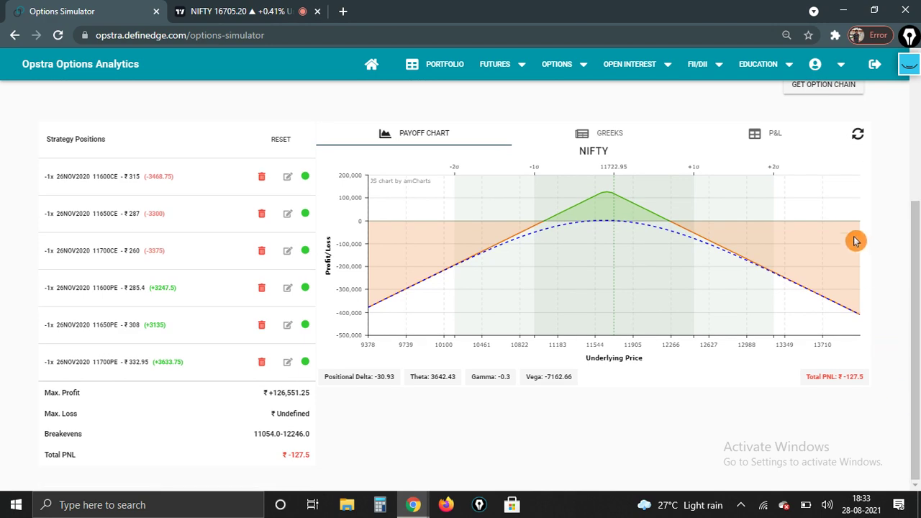
Step: Load the option chain for 02-Nov-2020 14:50 and compare the 11750 strike with the current short positions
click(823, 84)
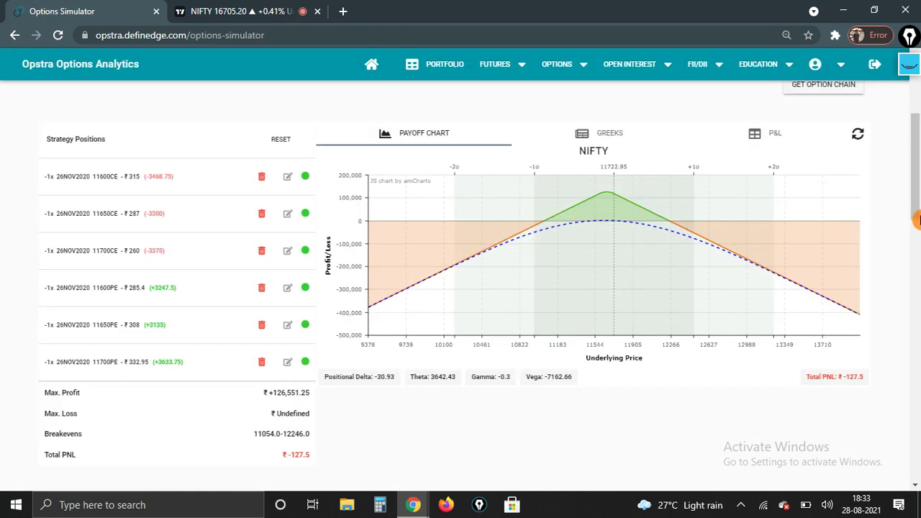
drag(916, 219, 919, 399)
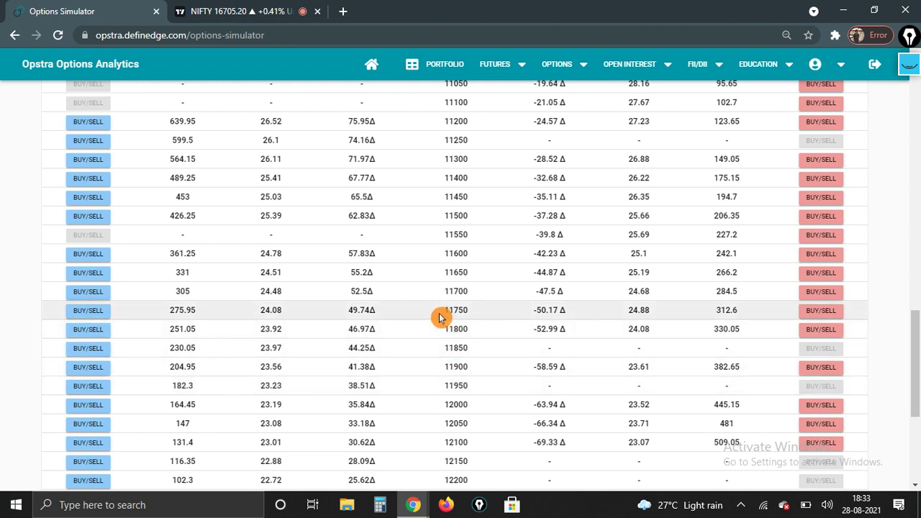
click(89, 315)
scroll(87, 315, up, 15)
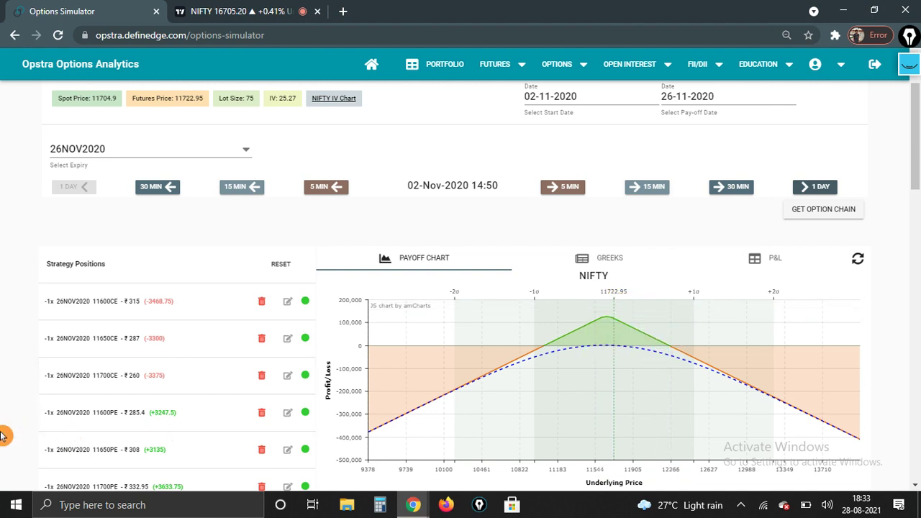
scroll(3, 436, down, 2)
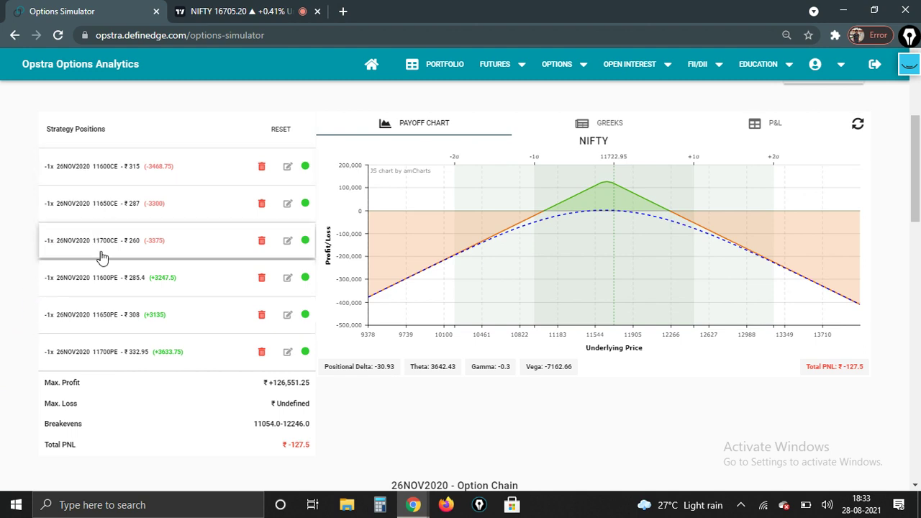
click(559, 392)
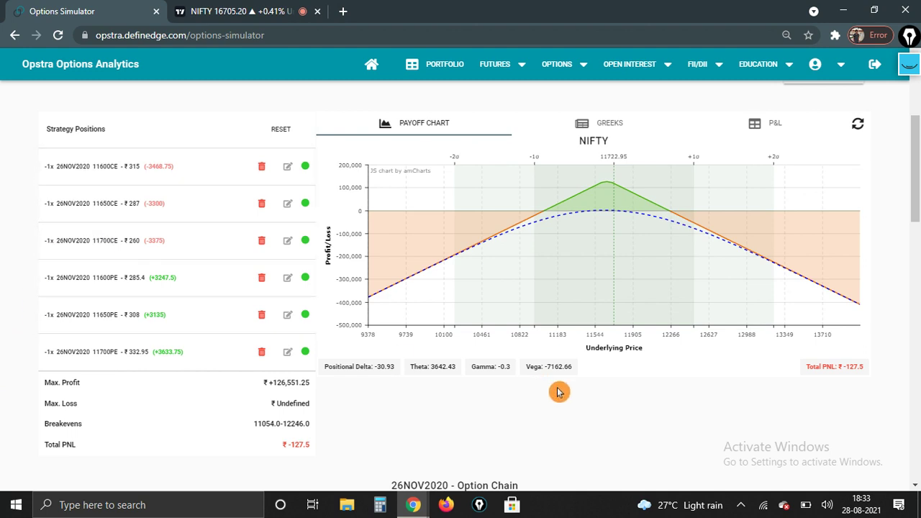
Step: Add a buy position of 3 lots in the NIFTY 26NOV2020 11750 call
scroll(559, 392, down, 13)
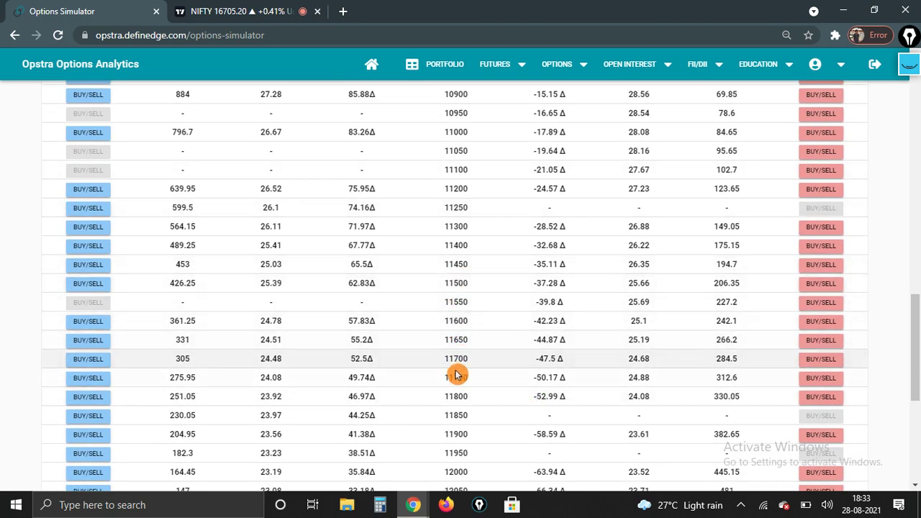
click(88, 380)
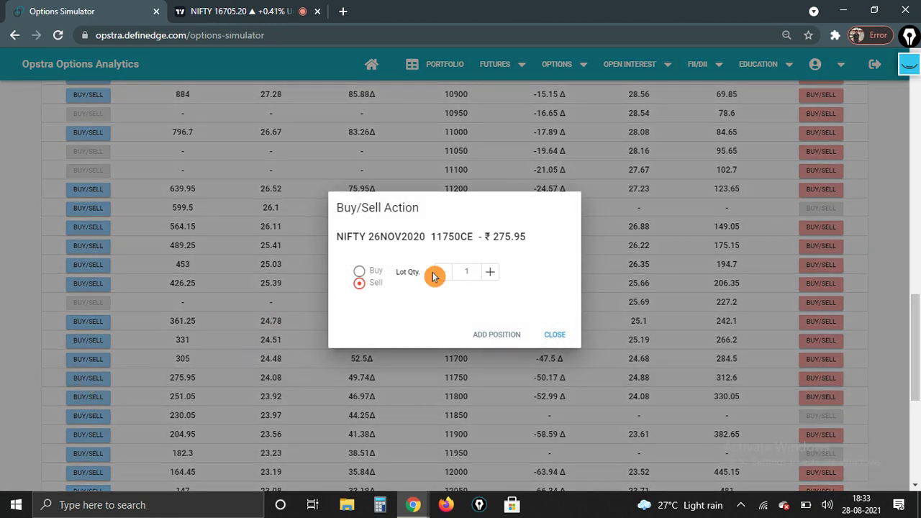
click(370, 272)
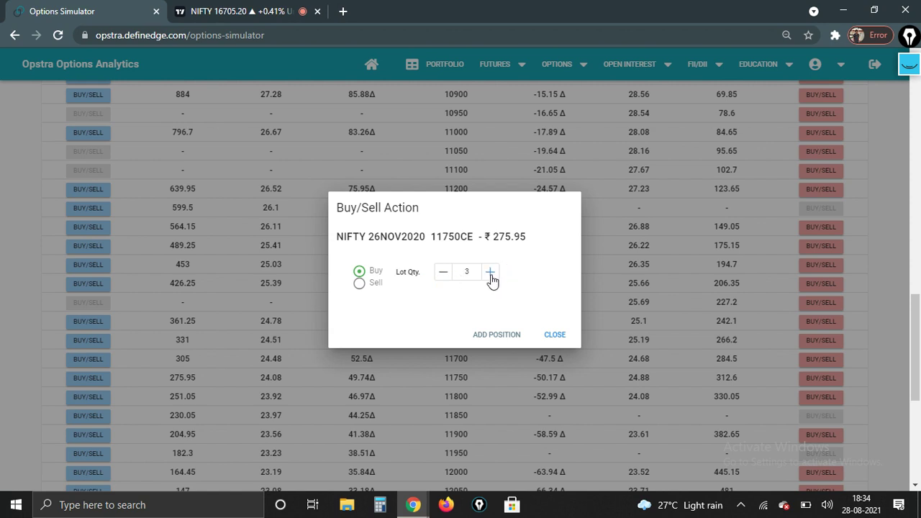
click(493, 335)
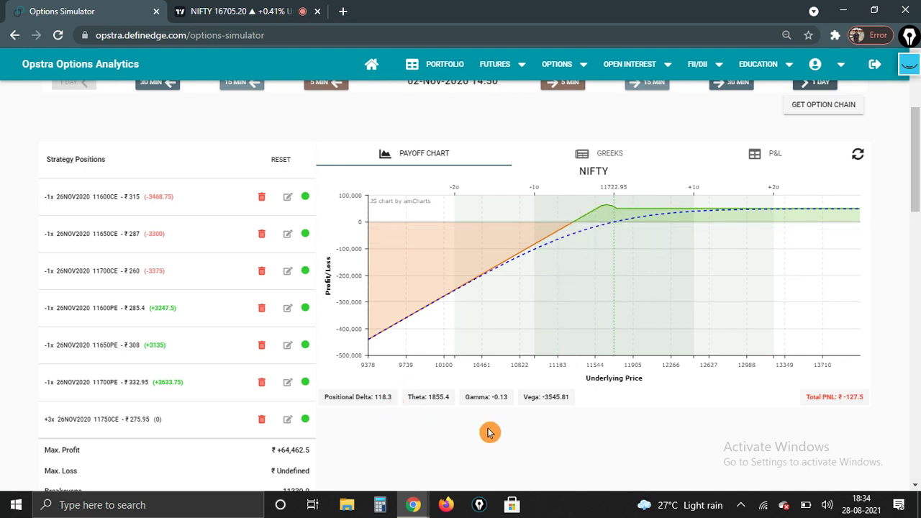
Step: Review the adjusted payoff chart and advance the simulation in one-day increments to 04-Nov-2020 14:50
scroll(490, 429, down, 1)
scroll(489, 411, up, 1)
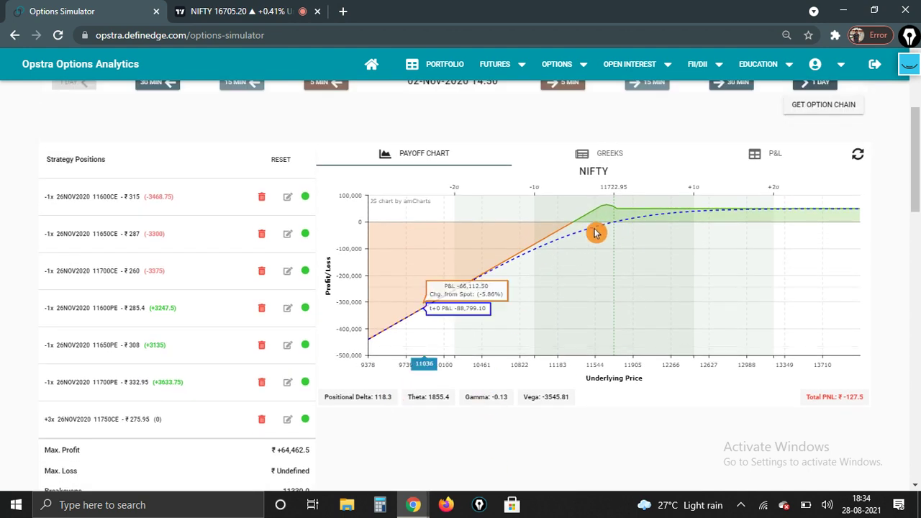
drag(917, 158, 918, 152)
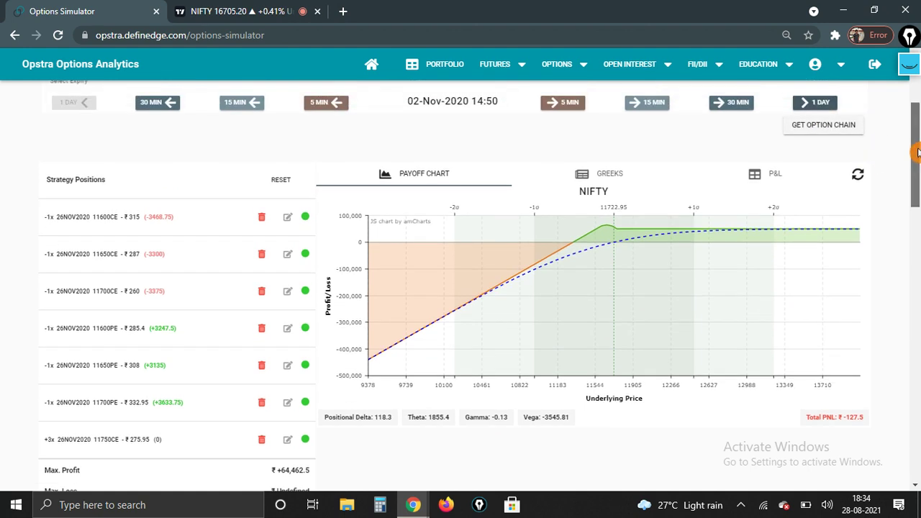
click(815, 106)
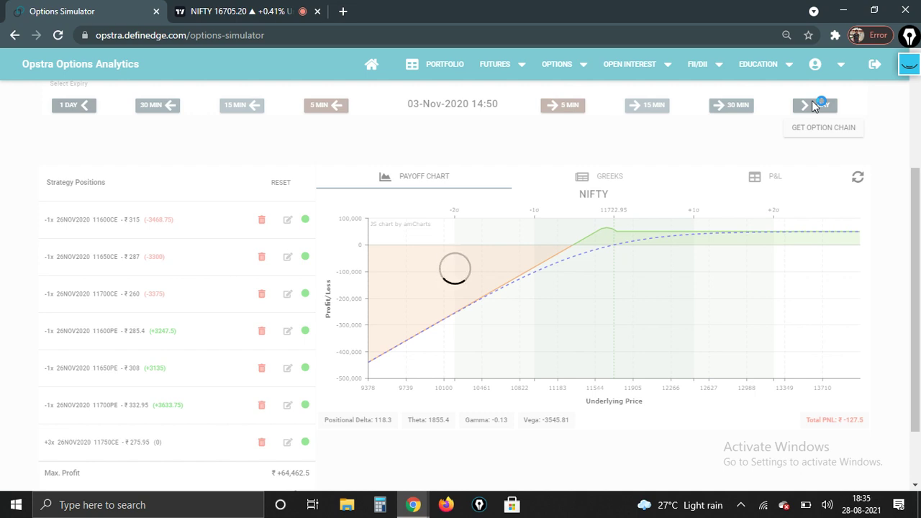
click(816, 106)
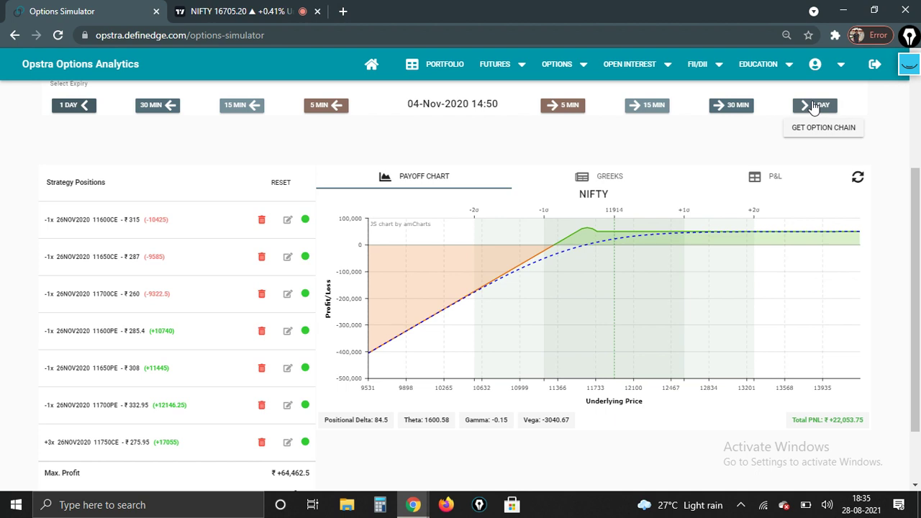
drag(917, 208, 917, 198)
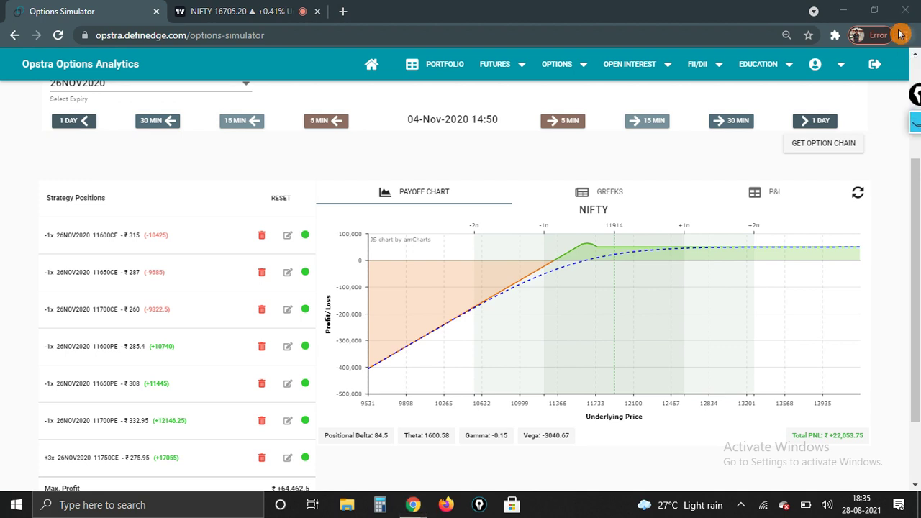
Step: Set the browser page zoom to 67% so more of the simulator fits on screen
click(907, 38)
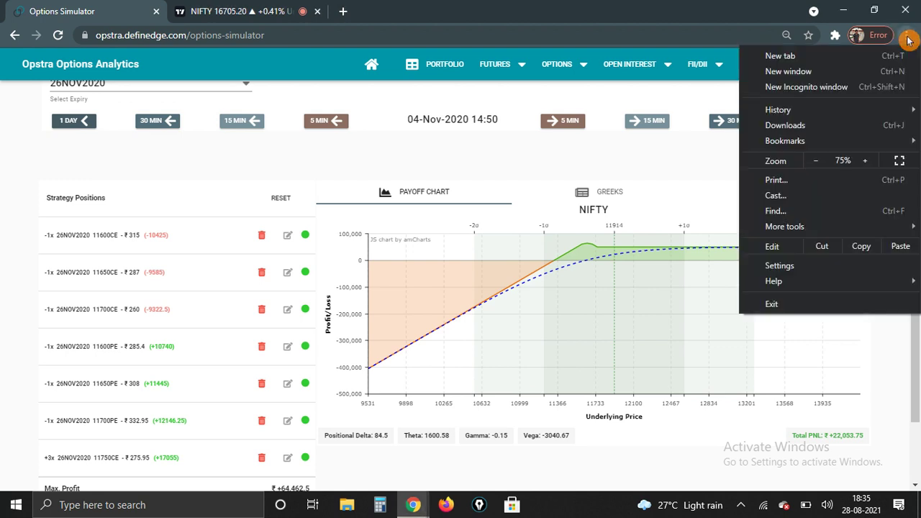
click(822, 165)
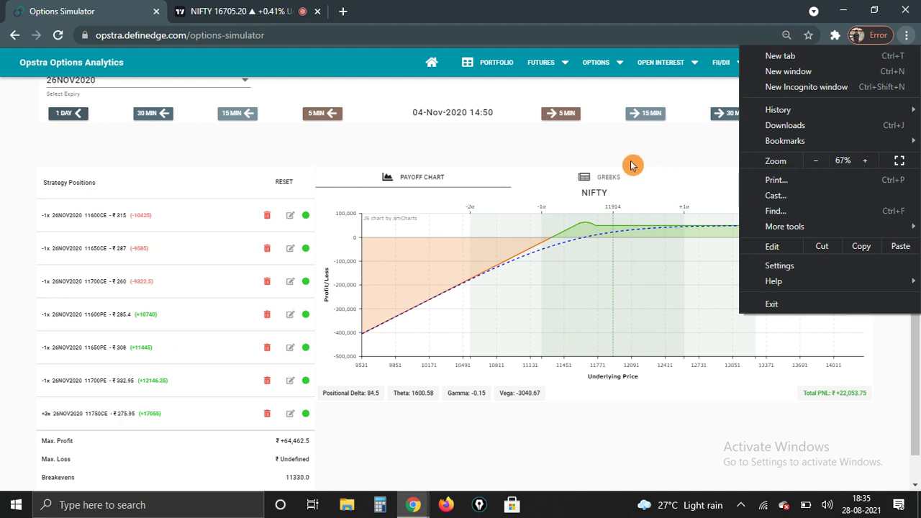
click(818, 161)
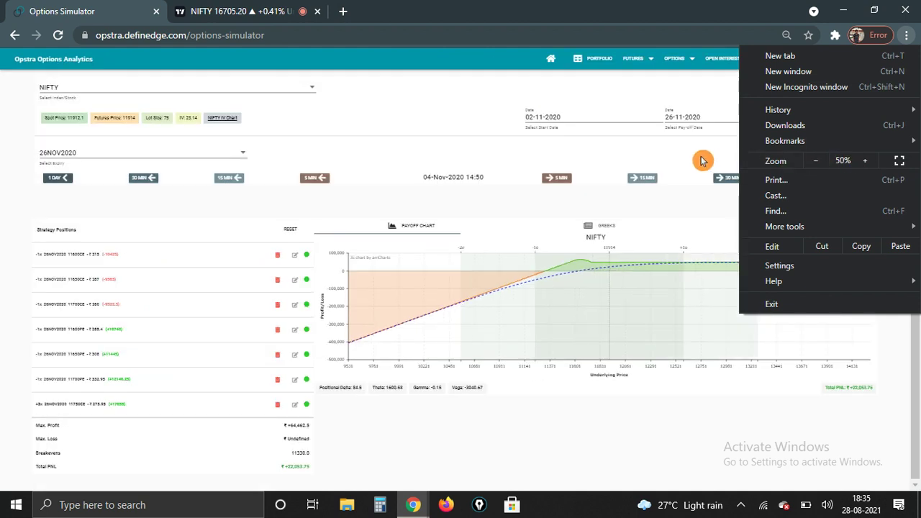
click(867, 161)
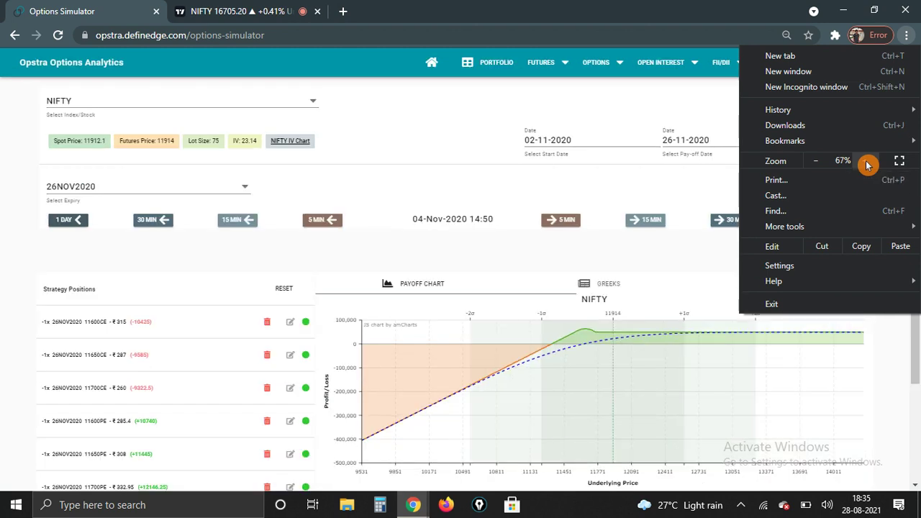
Step: Advance the simulation in one-day increments to 10-Nov-2020 14:50, reviewing the payoff chart after each day
click(682, 195)
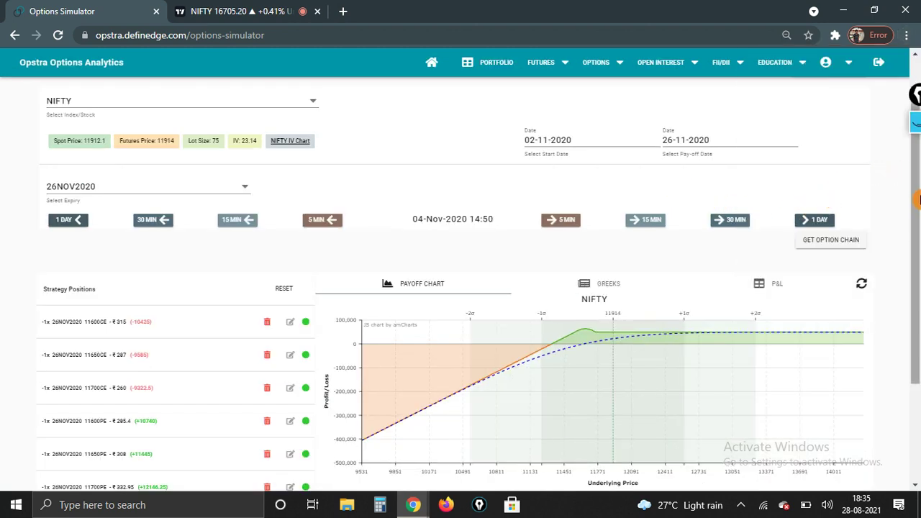
scroll(479, 284, down, 1)
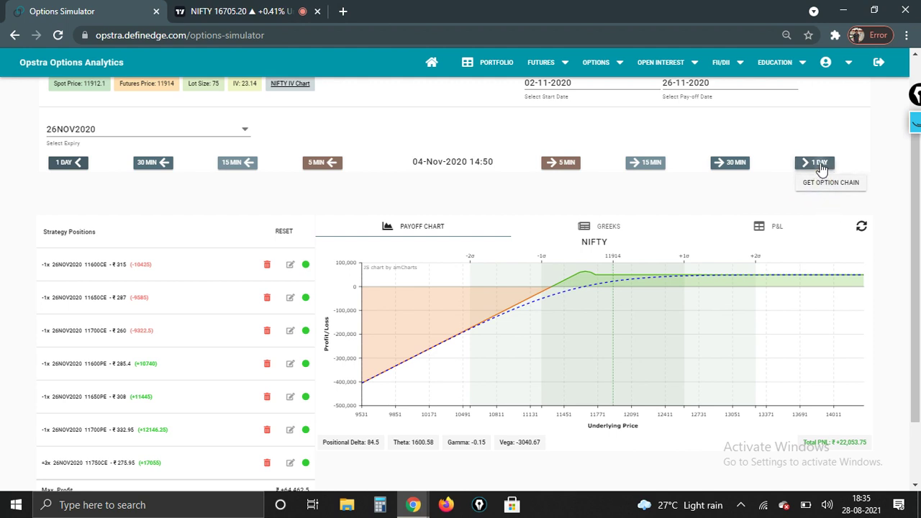
click(822, 165)
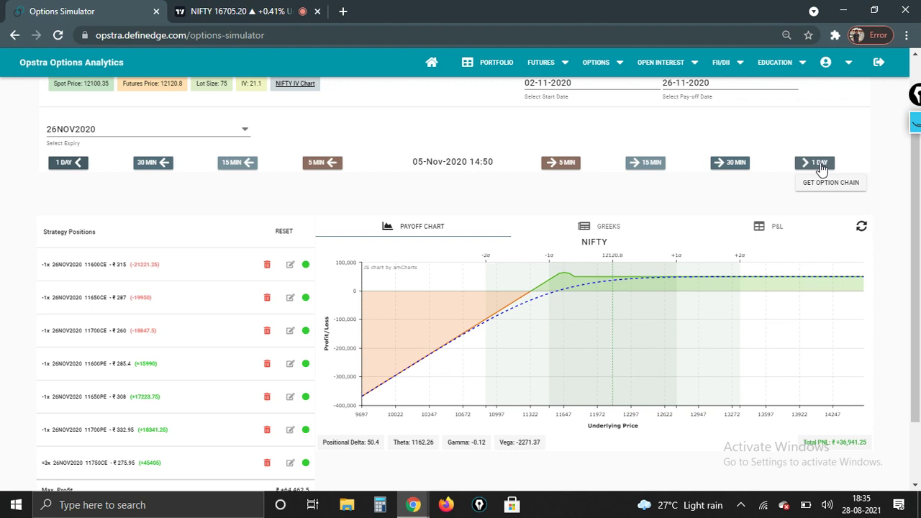
click(821, 163)
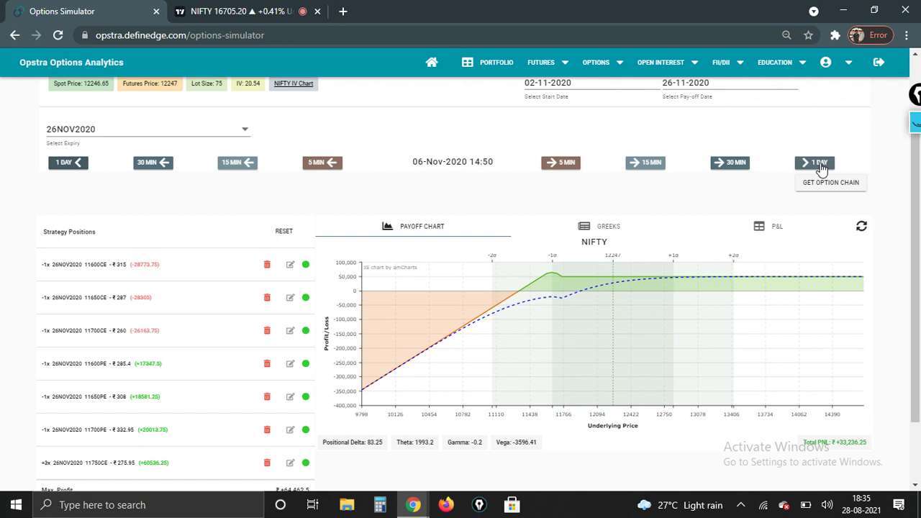
click(822, 165)
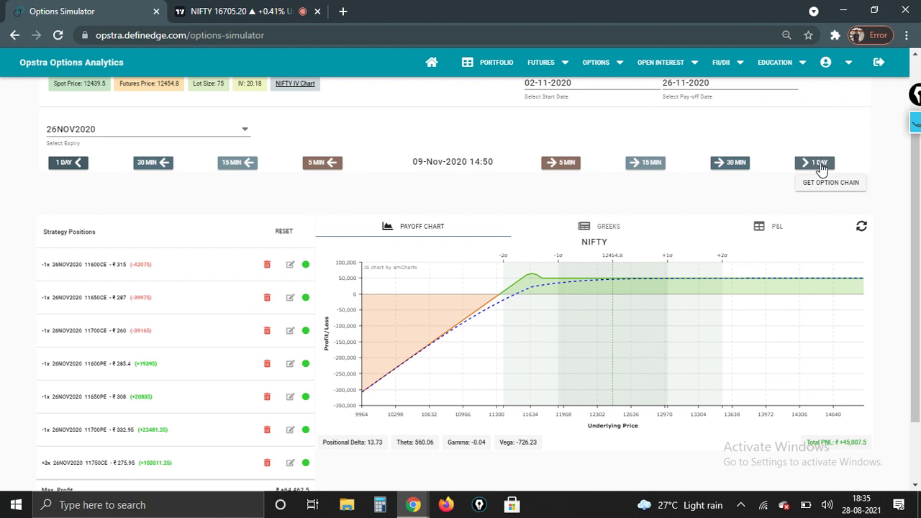
click(821, 165)
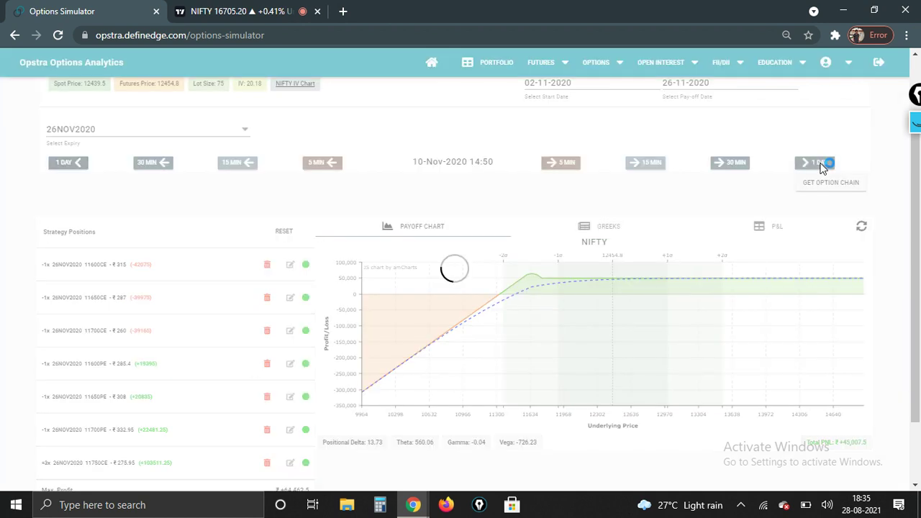
Step: Check the position-wise P&L and payoff chart while advancing the simulation day by day to 13-Nov-2020 14:50
click(775, 232)
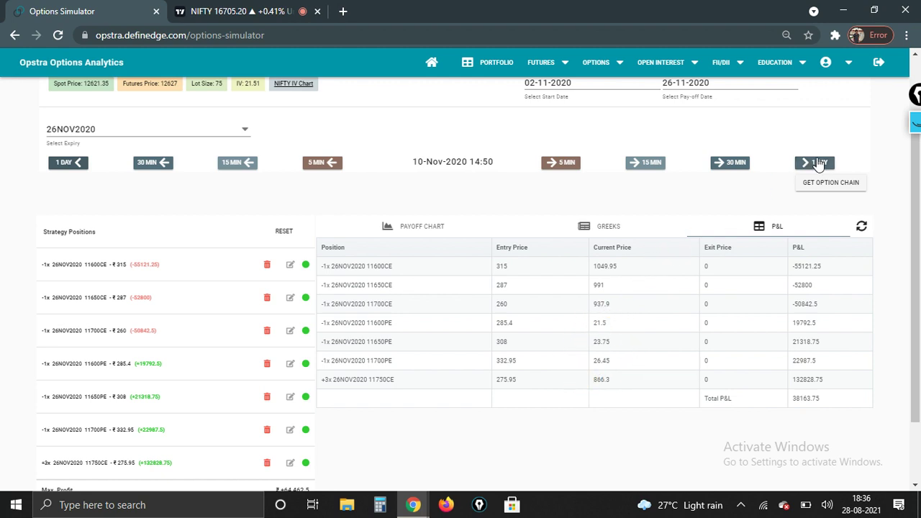
click(411, 229)
click(797, 169)
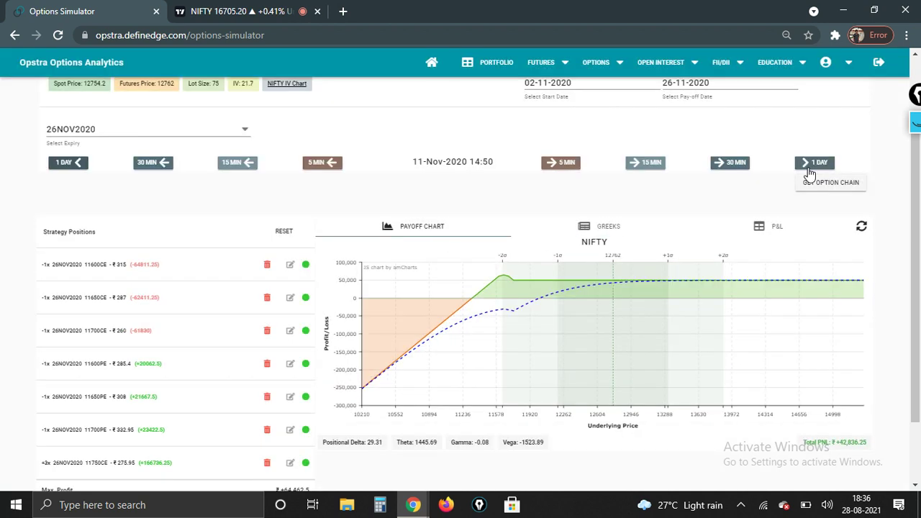
click(766, 235)
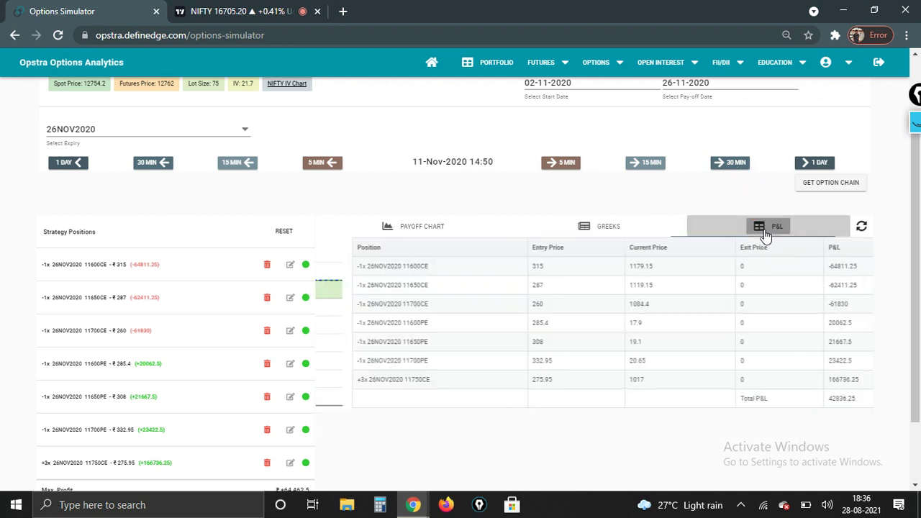
click(818, 163)
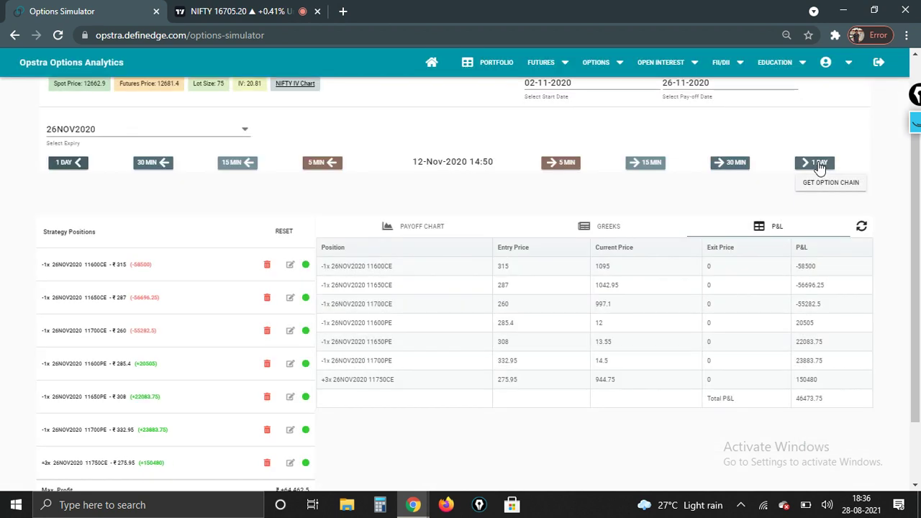
click(819, 163)
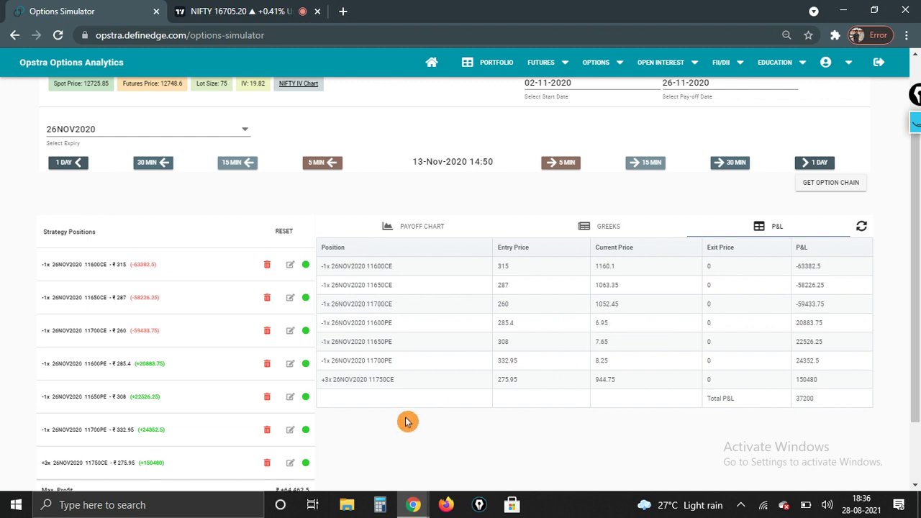
Step: Close the short 26NOV2020 11600 put by setting its exit price to 7.00
drag(918, 313, 918, 350)
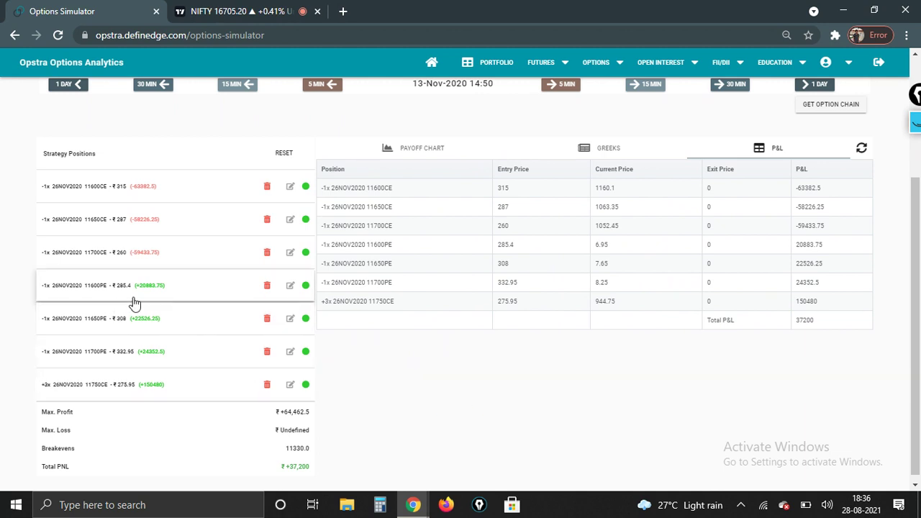
click(291, 286)
click(386, 292)
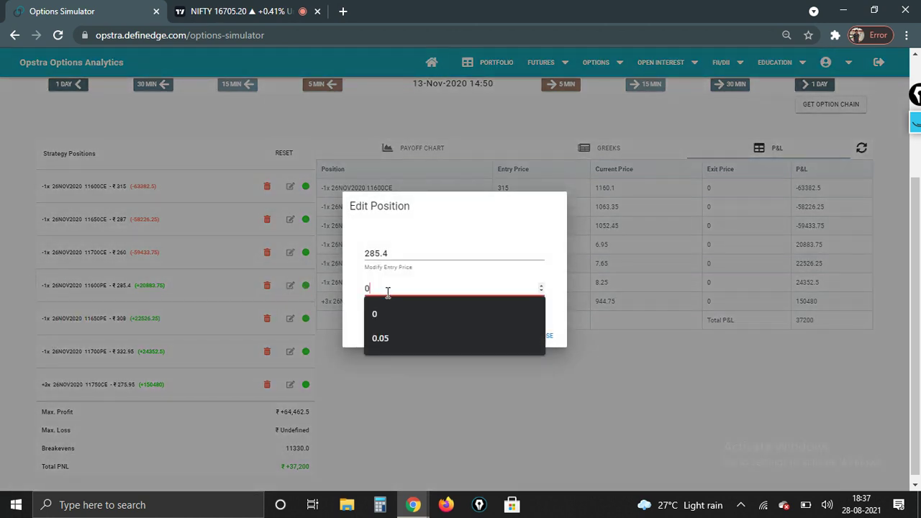
key(BackSpace)
text(7.00)
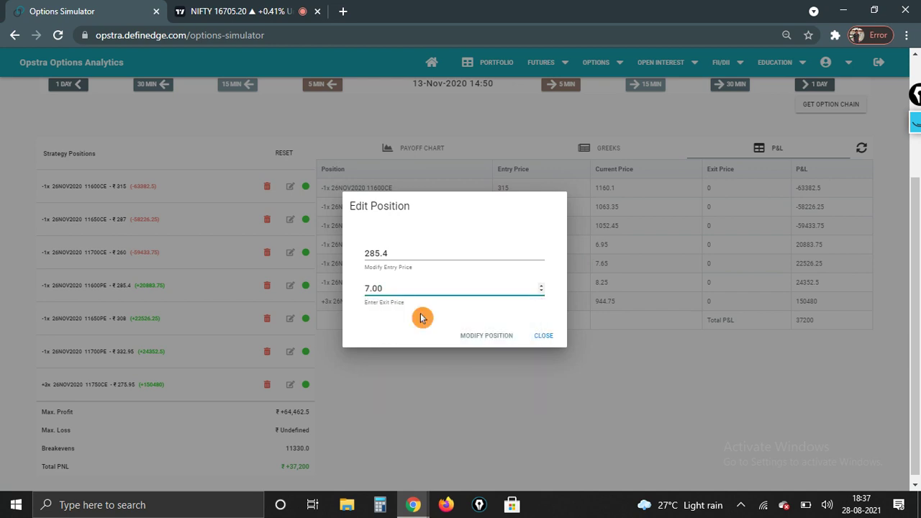
click(487, 337)
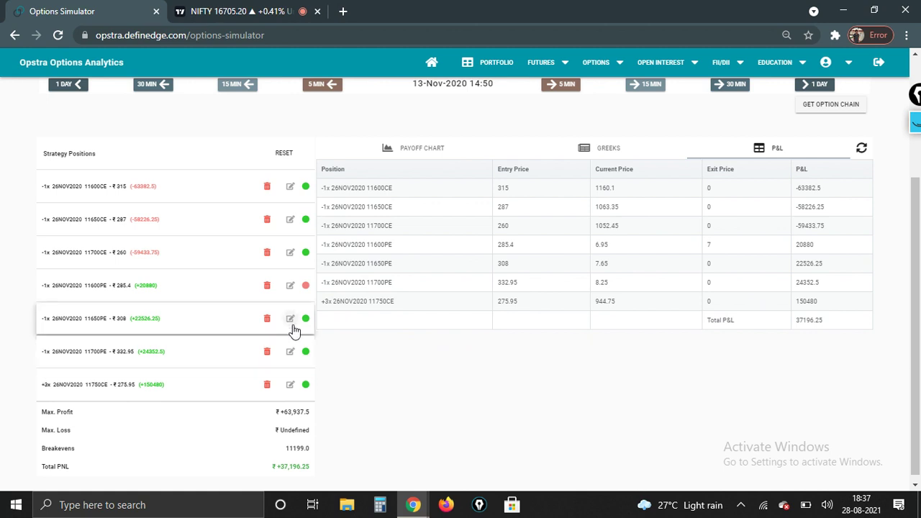
Step: Close the short 26NOV2020 11650 put by setting its exit price to 8.00
click(290, 318)
click(385, 285)
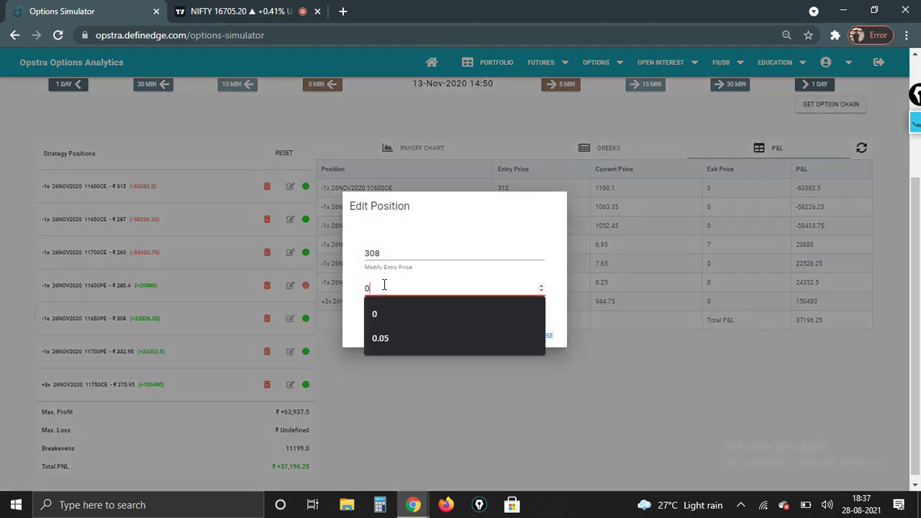
key(BackSpace)
text(8)
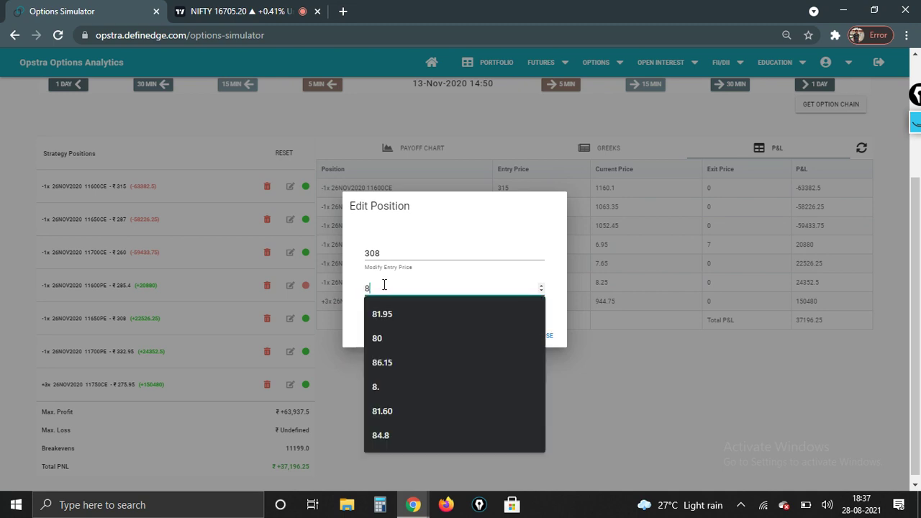
text(.00)
click(496, 337)
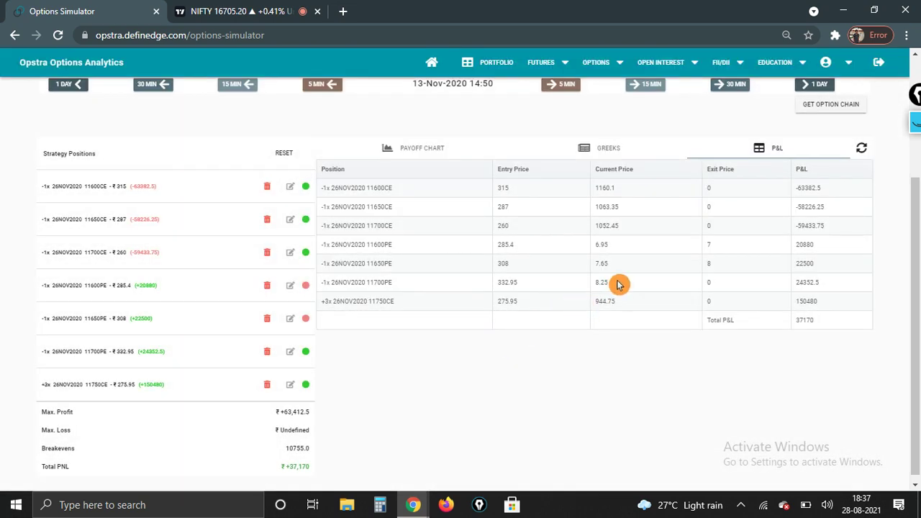
Step: Close the short 26NOV2020 11700 put by setting its exit price to 9.00
click(293, 353)
click(386, 288)
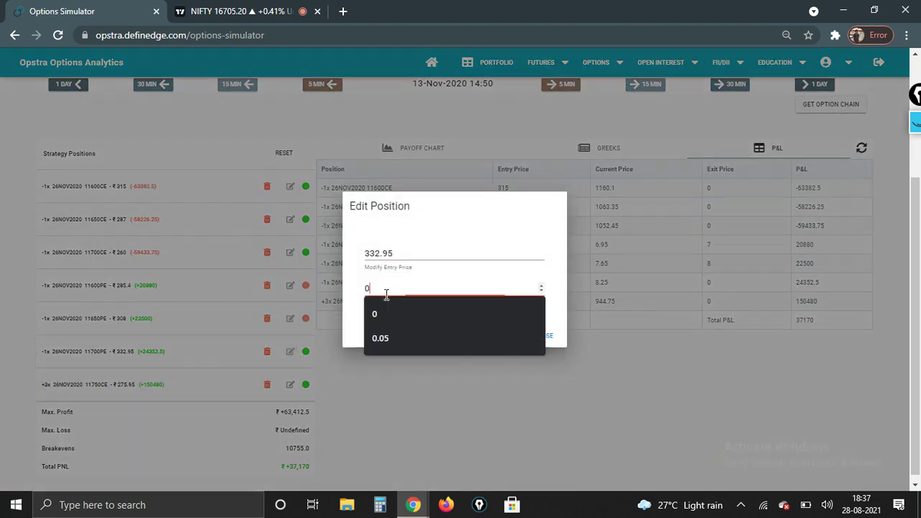
key(BackSpace)
text(9.00)
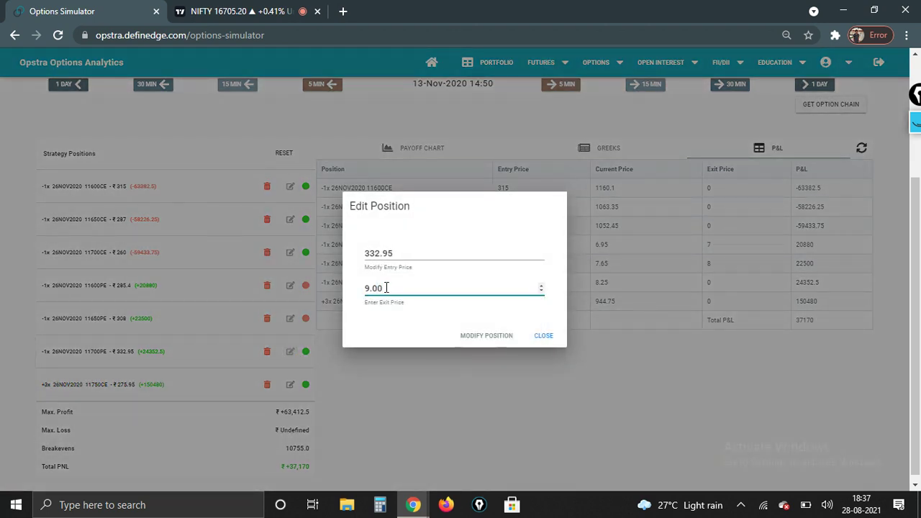
click(479, 336)
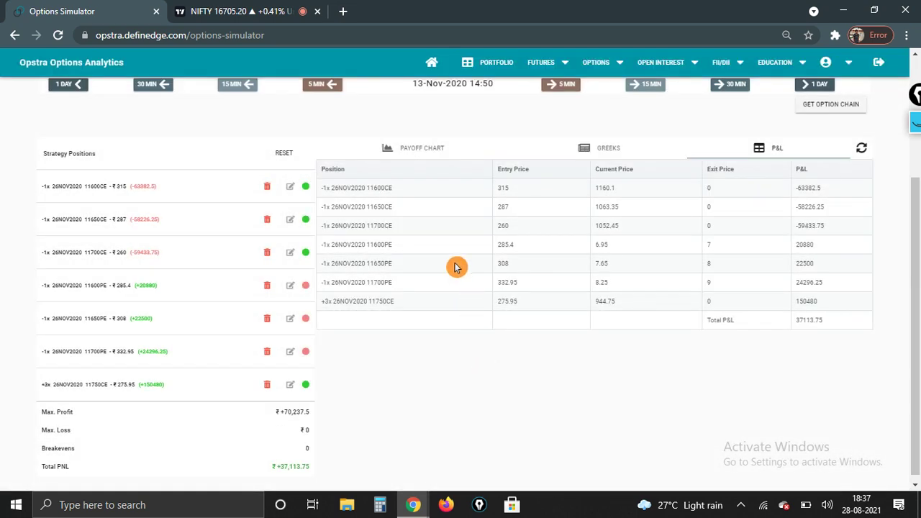
Step: Review the payoff chart and the P&L table of the strategy with the three short puts closed
click(425, 154)
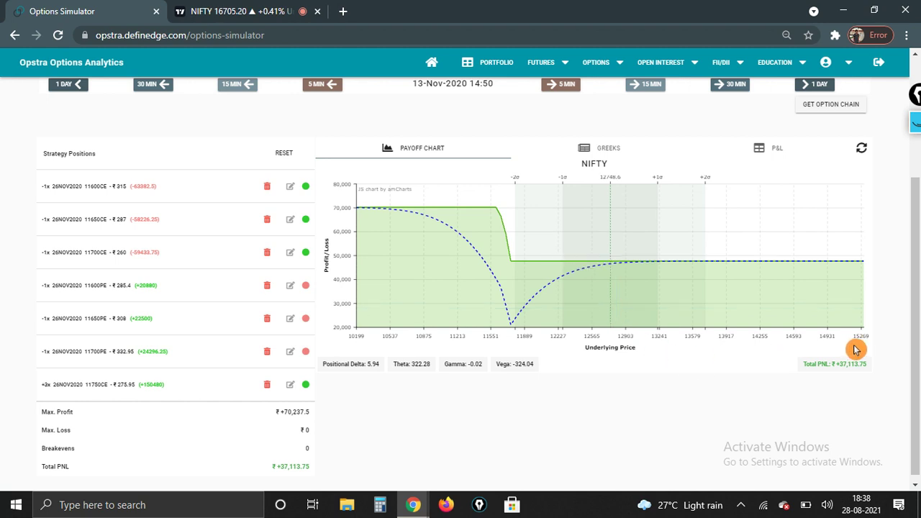
scroll(857, 346, down, 1)
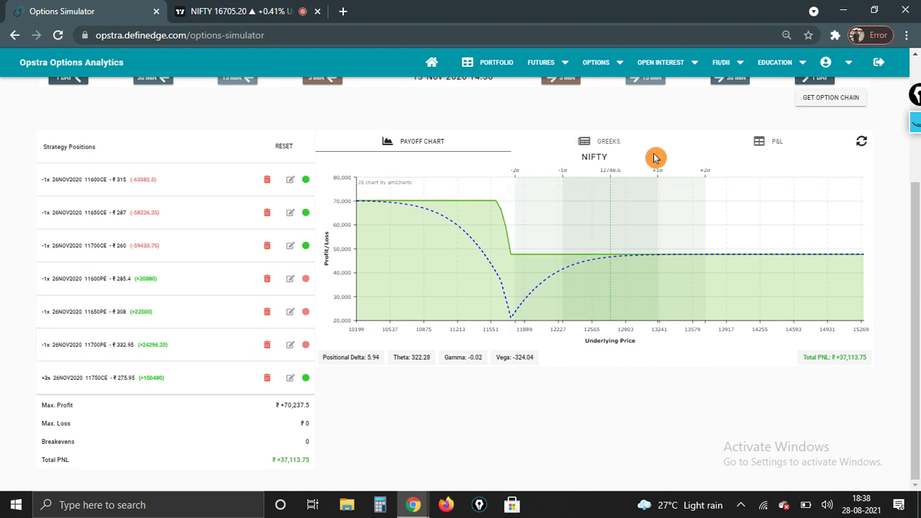
click(770, 146)
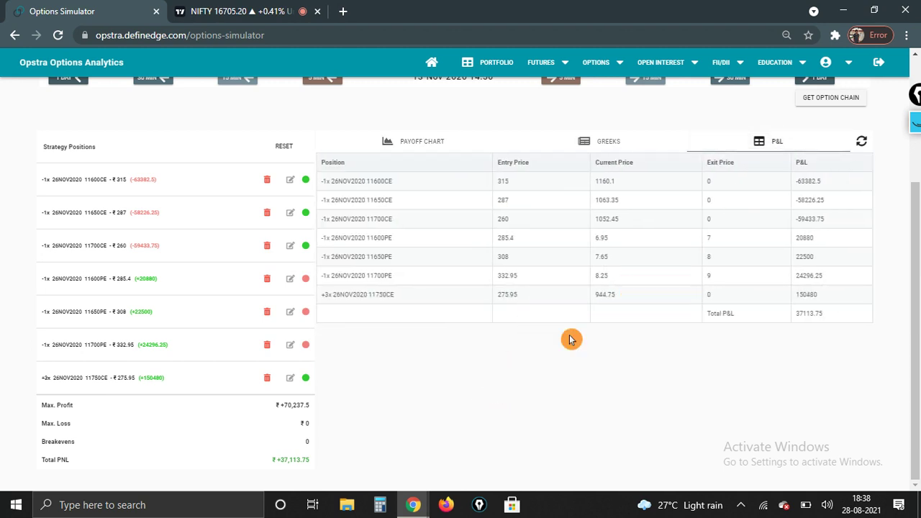
Step: Load the 26NOV2020 option chain for 13-Nov-2020 14:50 and examine the strikes around 11700 and 11750
click(812, 98)
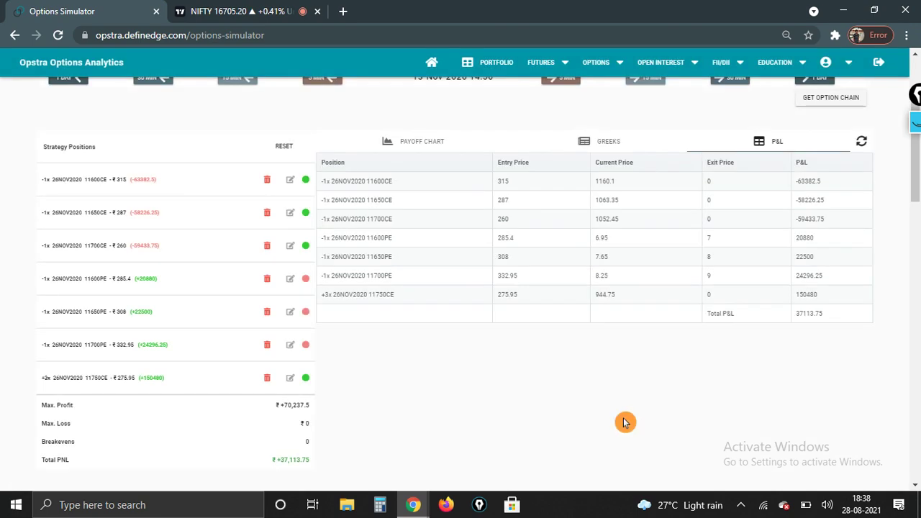
scroll(626, 421, down, 15)
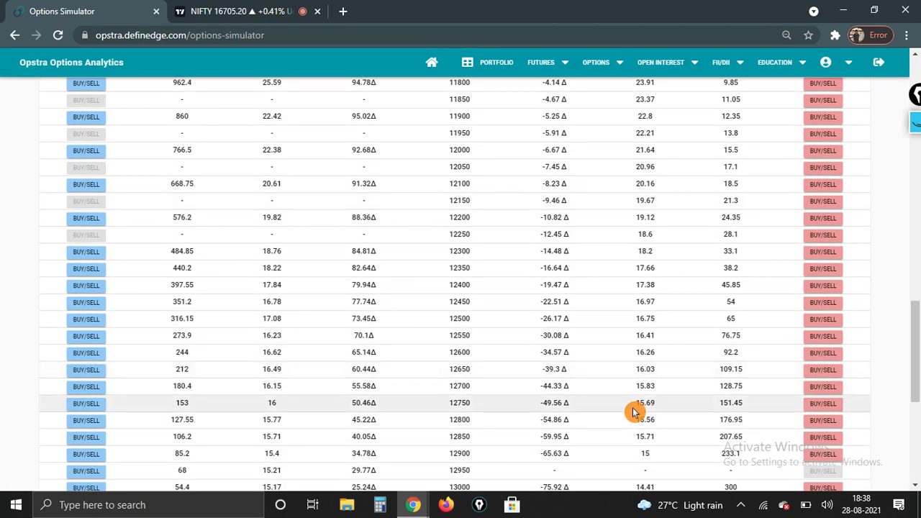
scroll(633, 412, down, 2)
scroll(634, 413, up, 3)
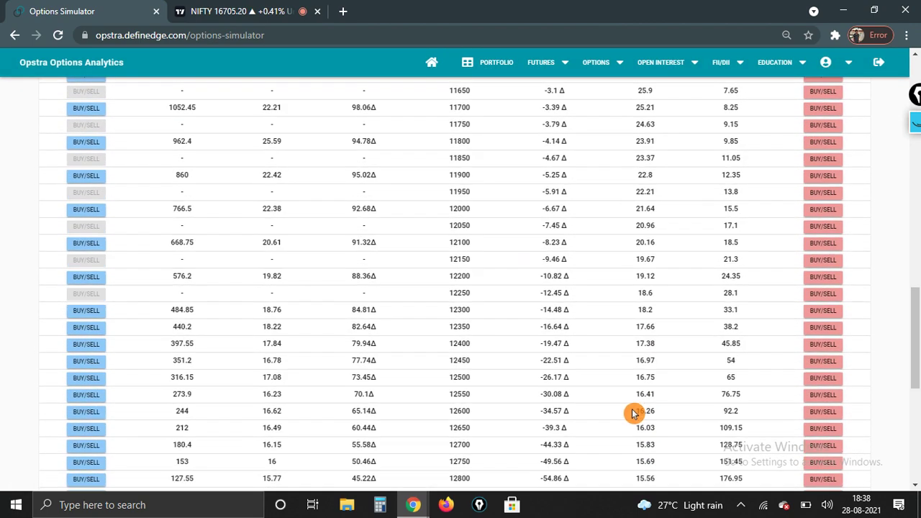
scroll(461, 245, up, 1)
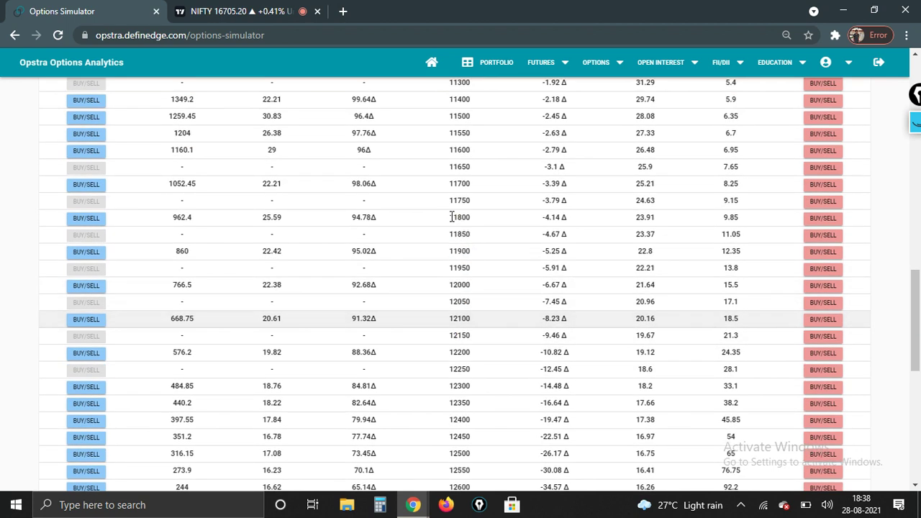
click(457, 181)
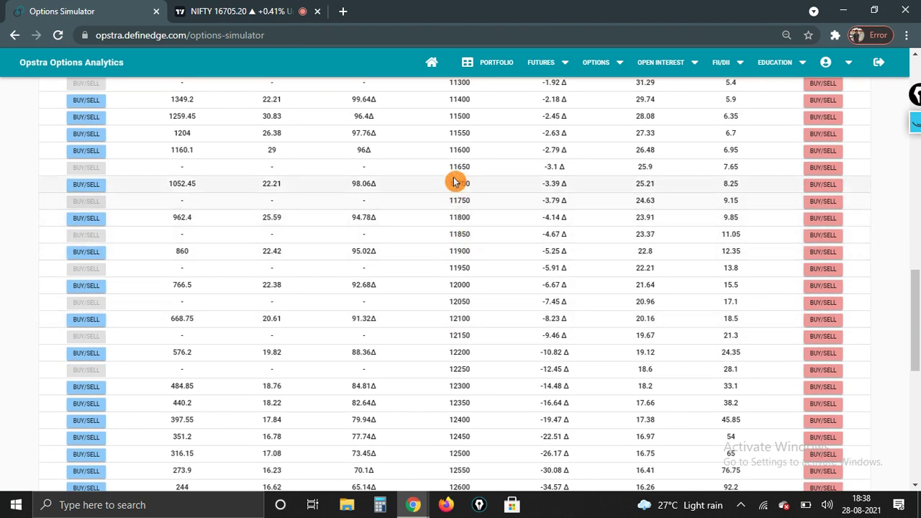
click(465, 197)
click(461, 200)
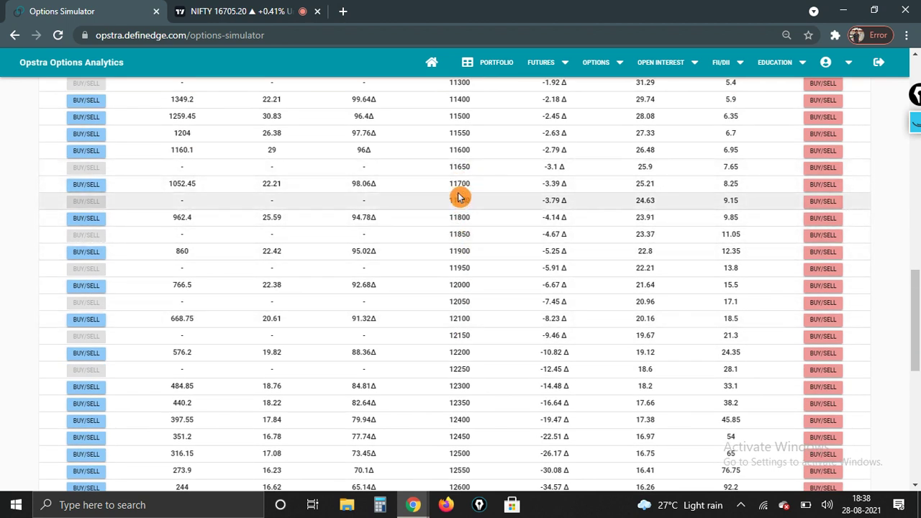
Step: Buy 3 lots of the NIFTY 26NOV2020 11700 put at 8.25 and add the position to the strategy
scroll(459, 198, up, 10)
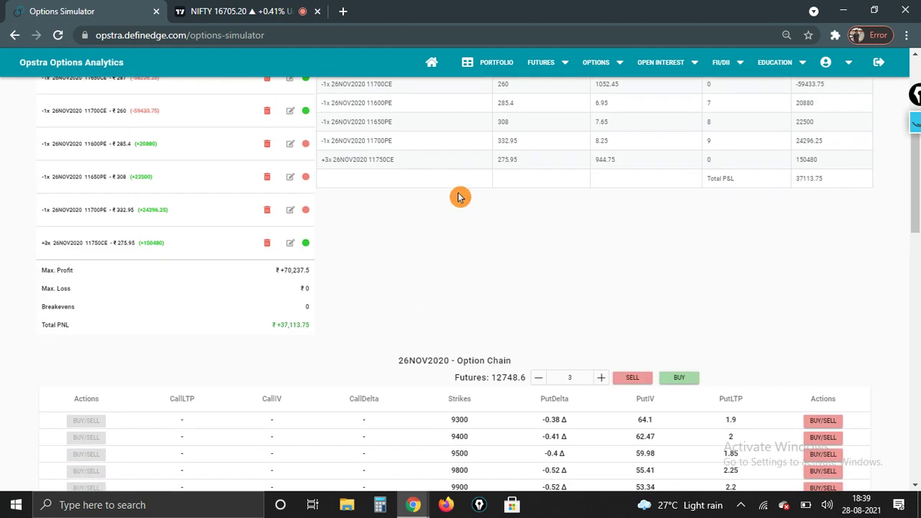
scroll(460, 202, down, 15)
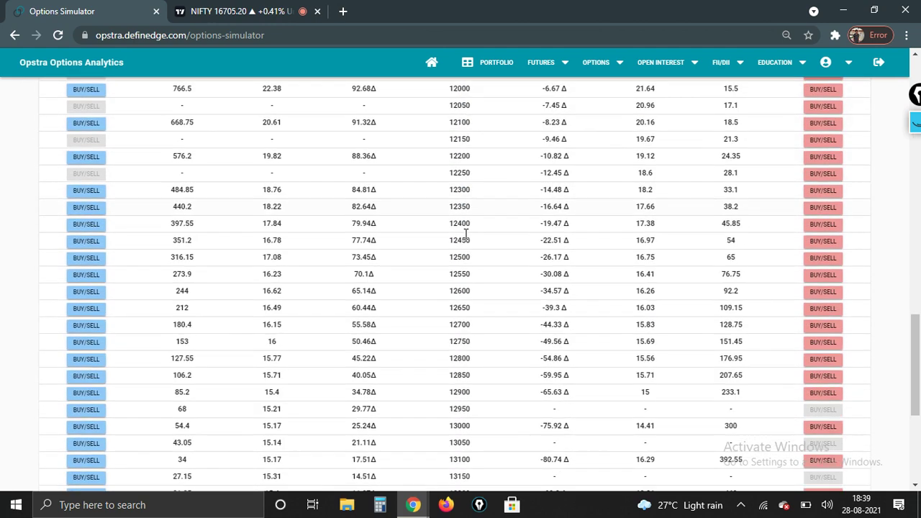
scroll(468, 234, up, 1)
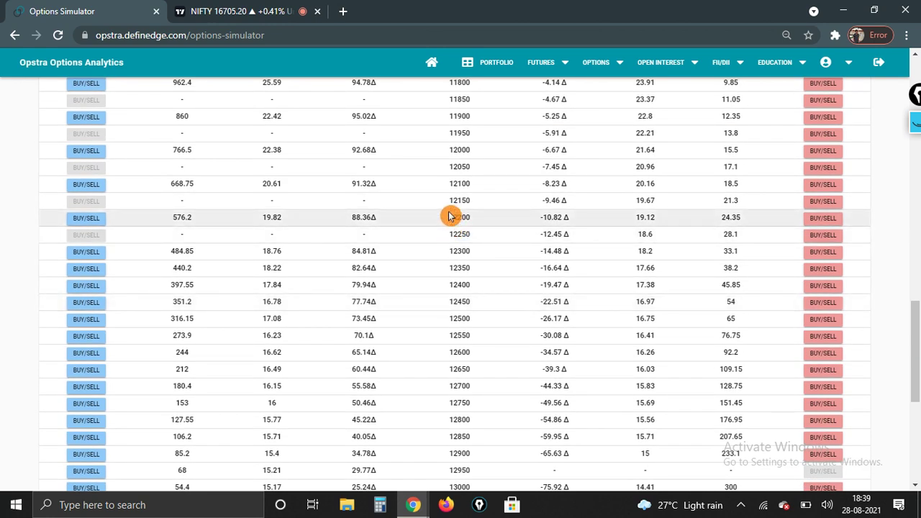
scroll(456, 170, up, 1)
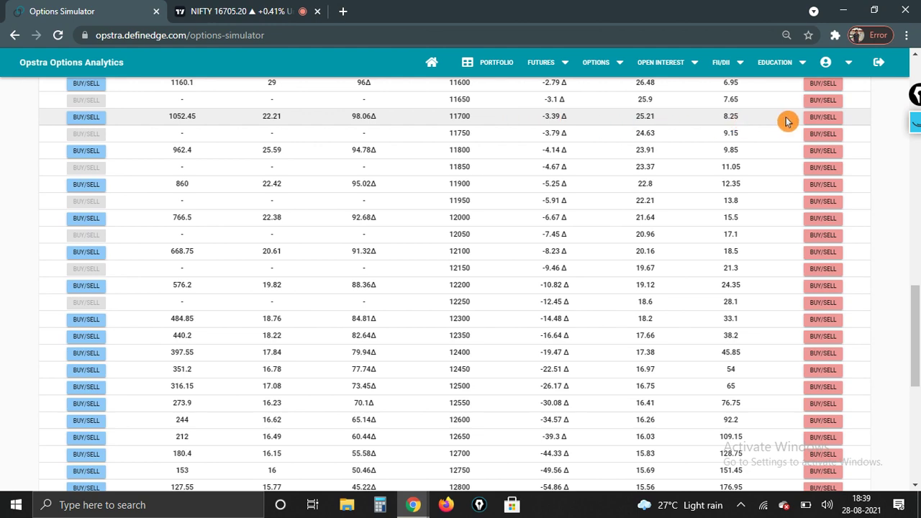
click(819, 121)
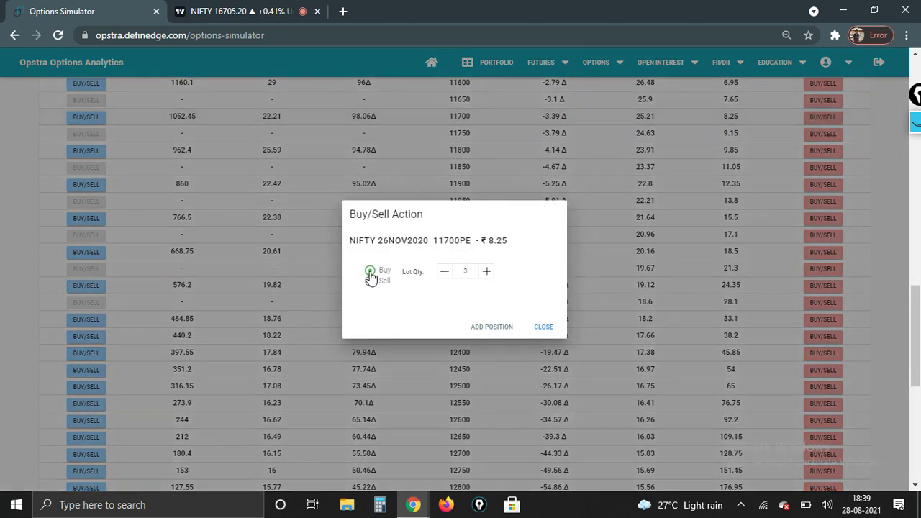
click(367, 289)
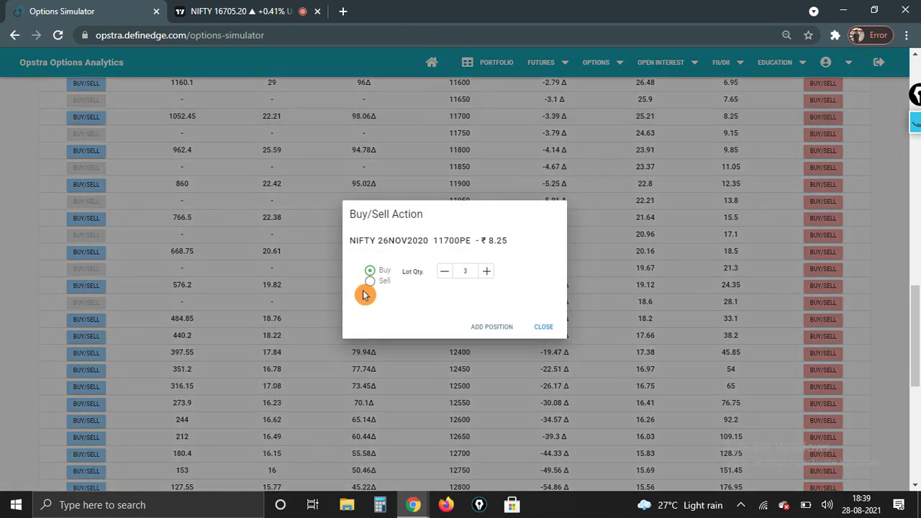
click(488, 332)
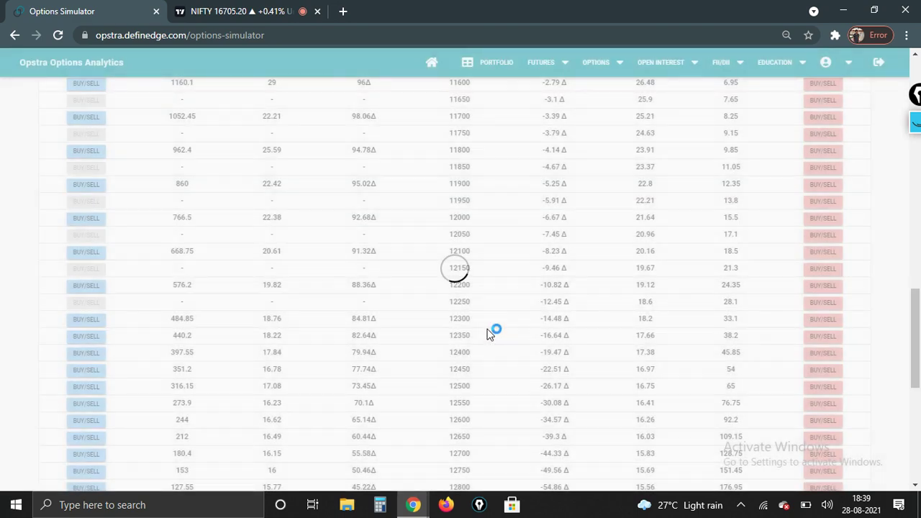
click(490, 334)
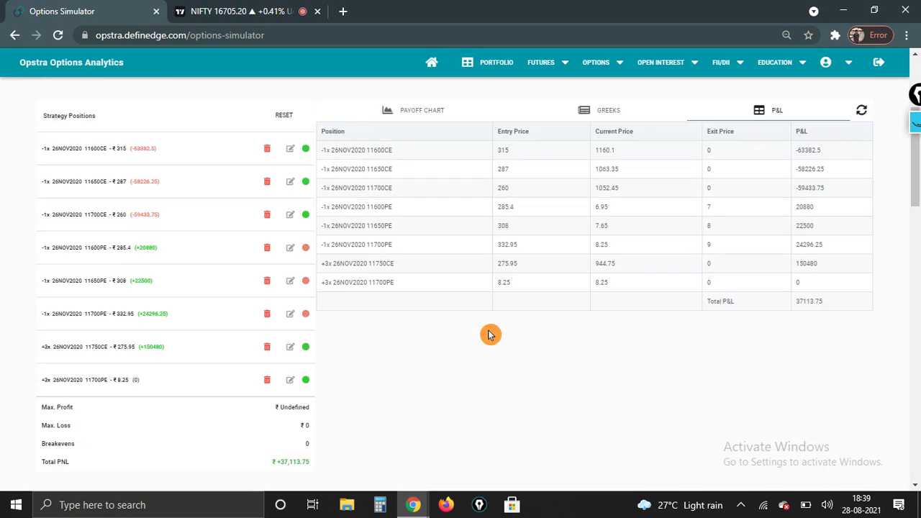
Step: Examine the strategy's payoff chart and position summary with the long 11700 puts included
click(442, 238)
click(430, 181)
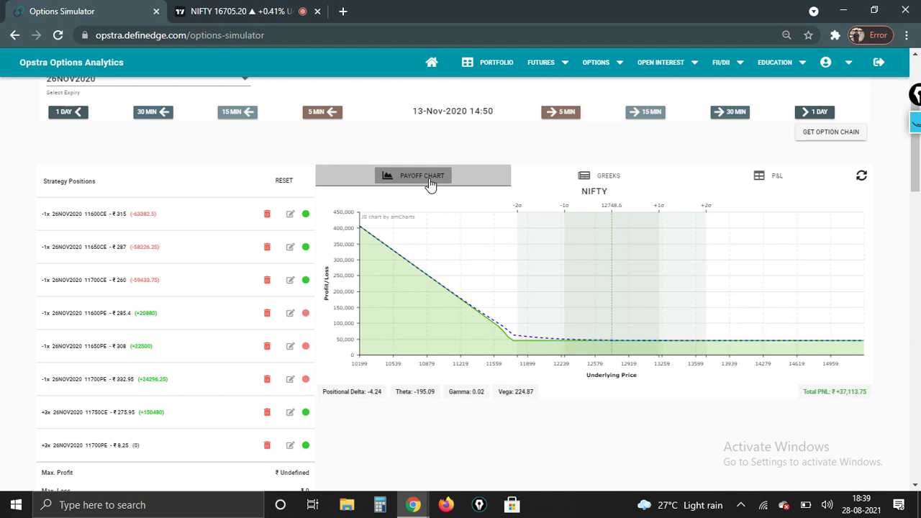
mouse_move(535, 355)
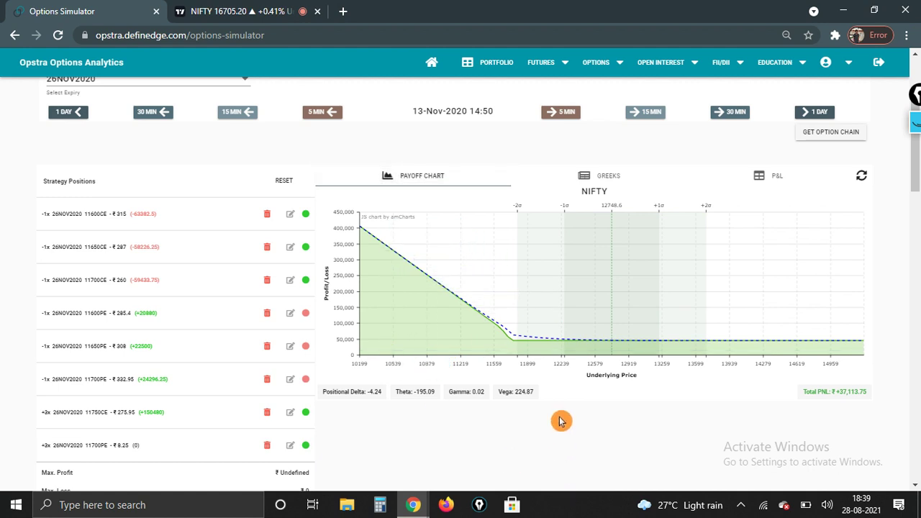
scroll(562, 420, down, 2)
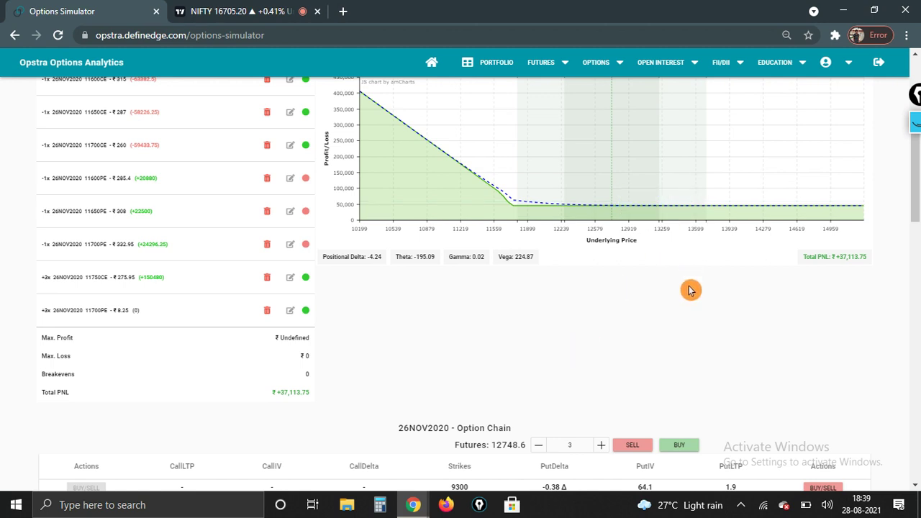
scroll(689, 331, up, 2)
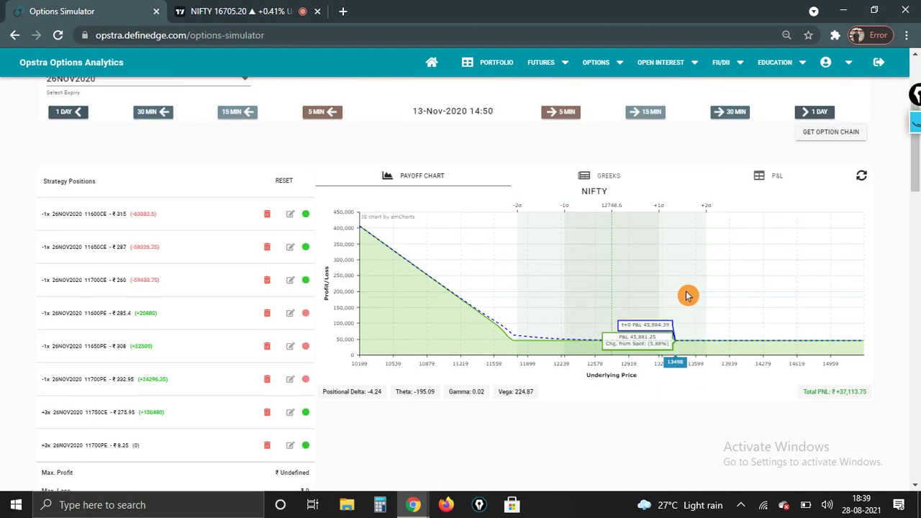
Step: Advance the simulation one trading day at a time from 13-Nov-2020 to expiry on 26-Nov-2020 14:50
click(822, 113)
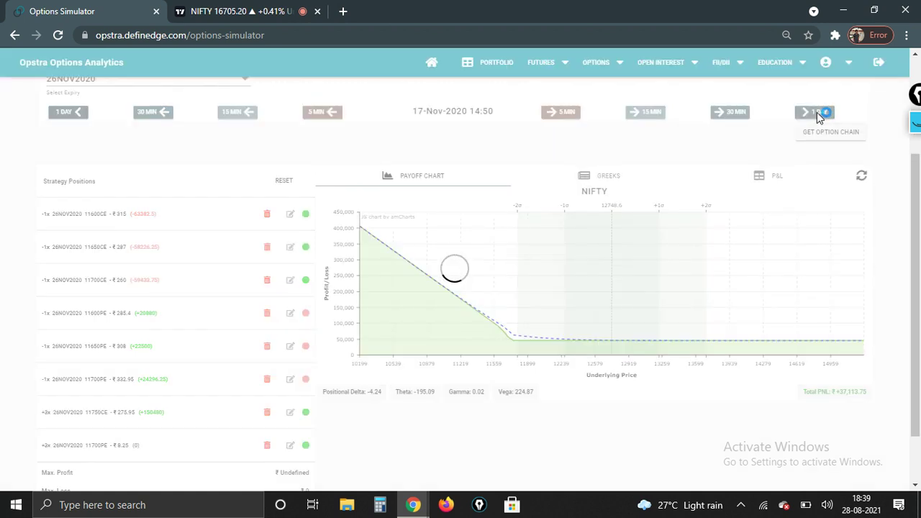
click(817, 112)
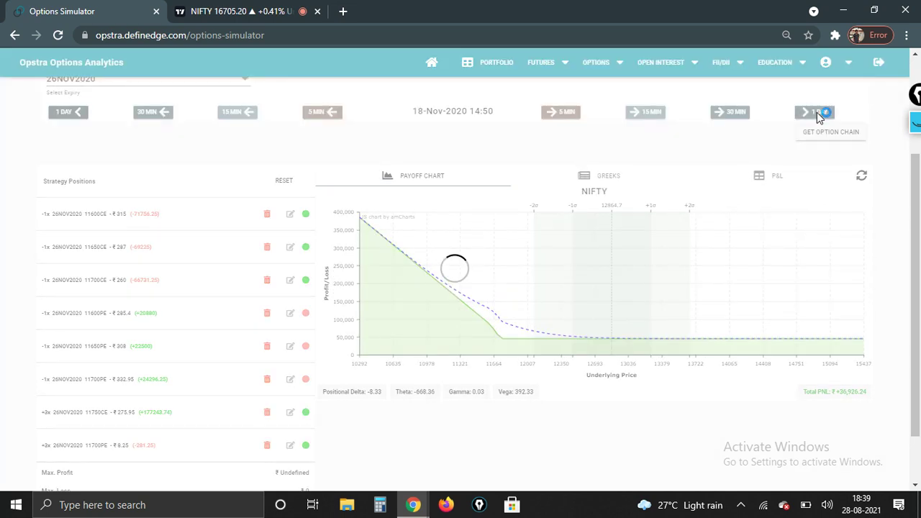
click(817, 113)
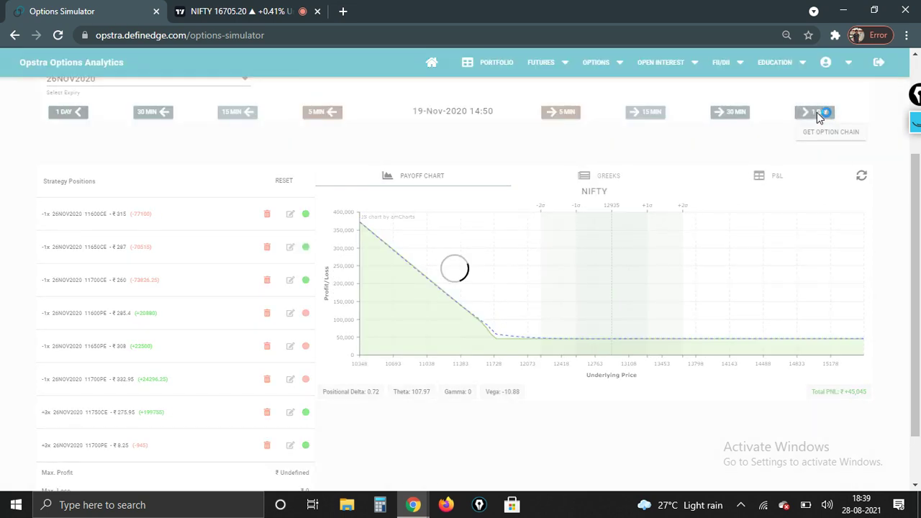
click(817, 113)
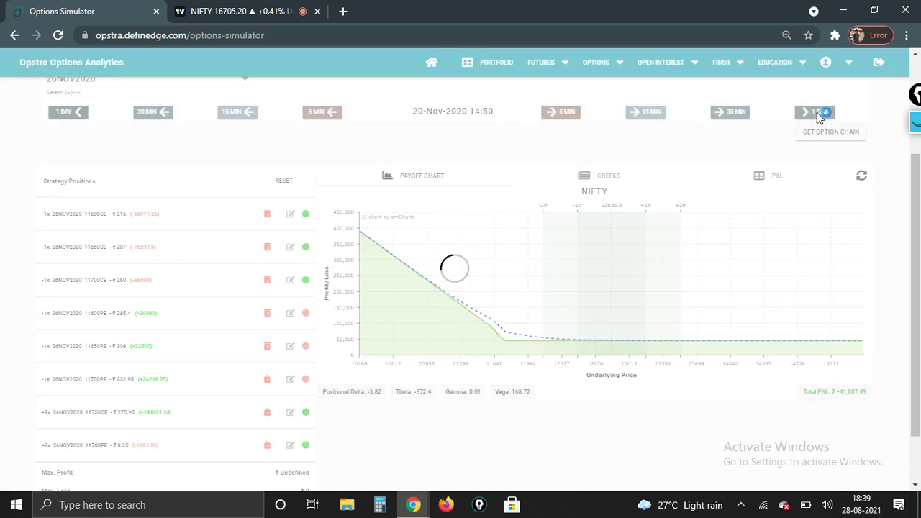
click(817, 112)
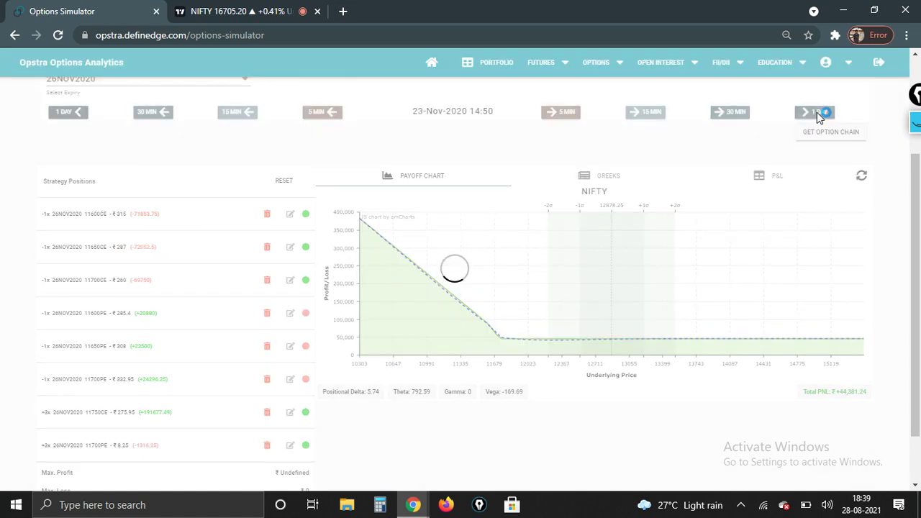
click(817, 112)
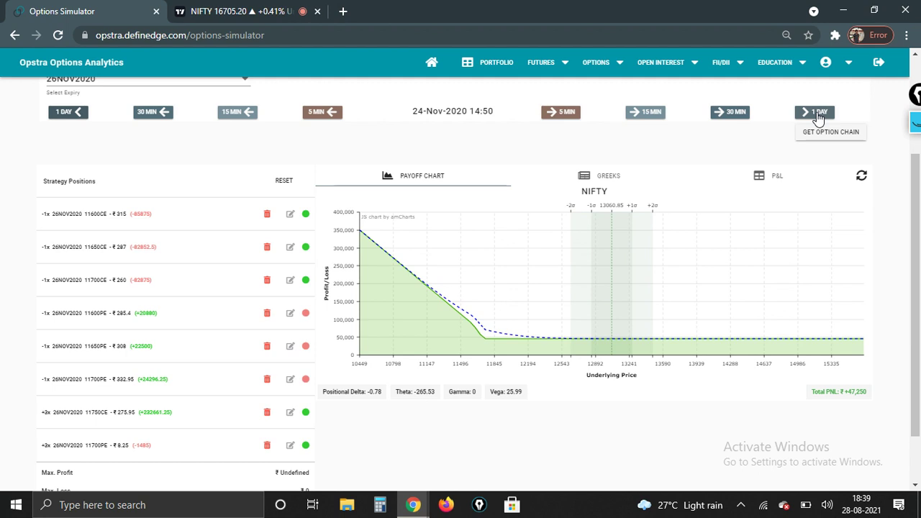
click(817, 113)
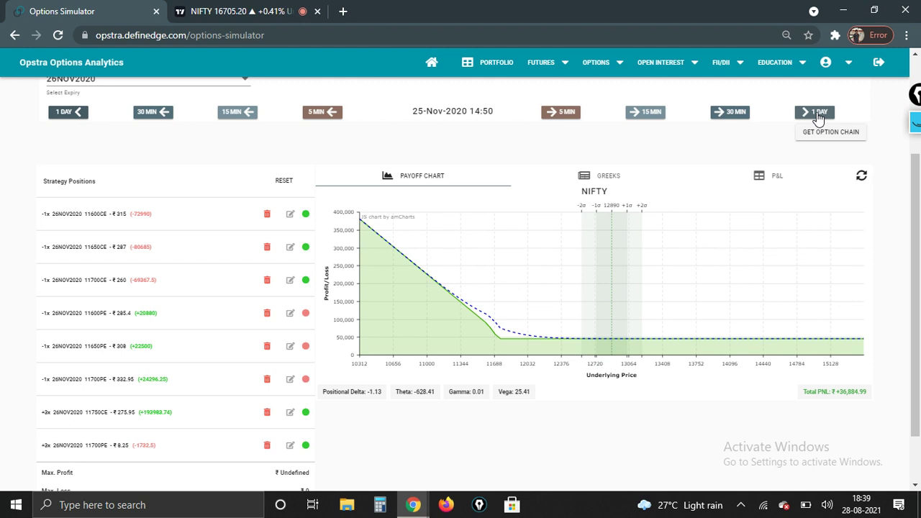
click(817, 113)
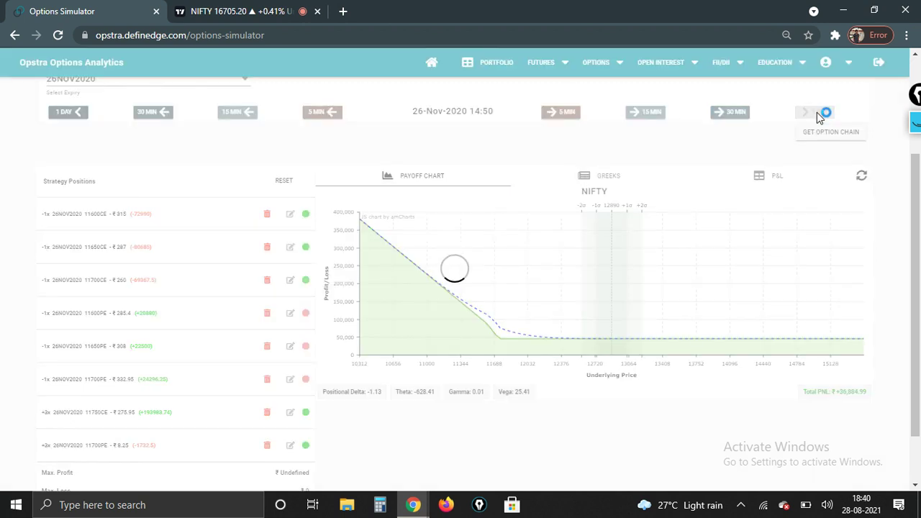